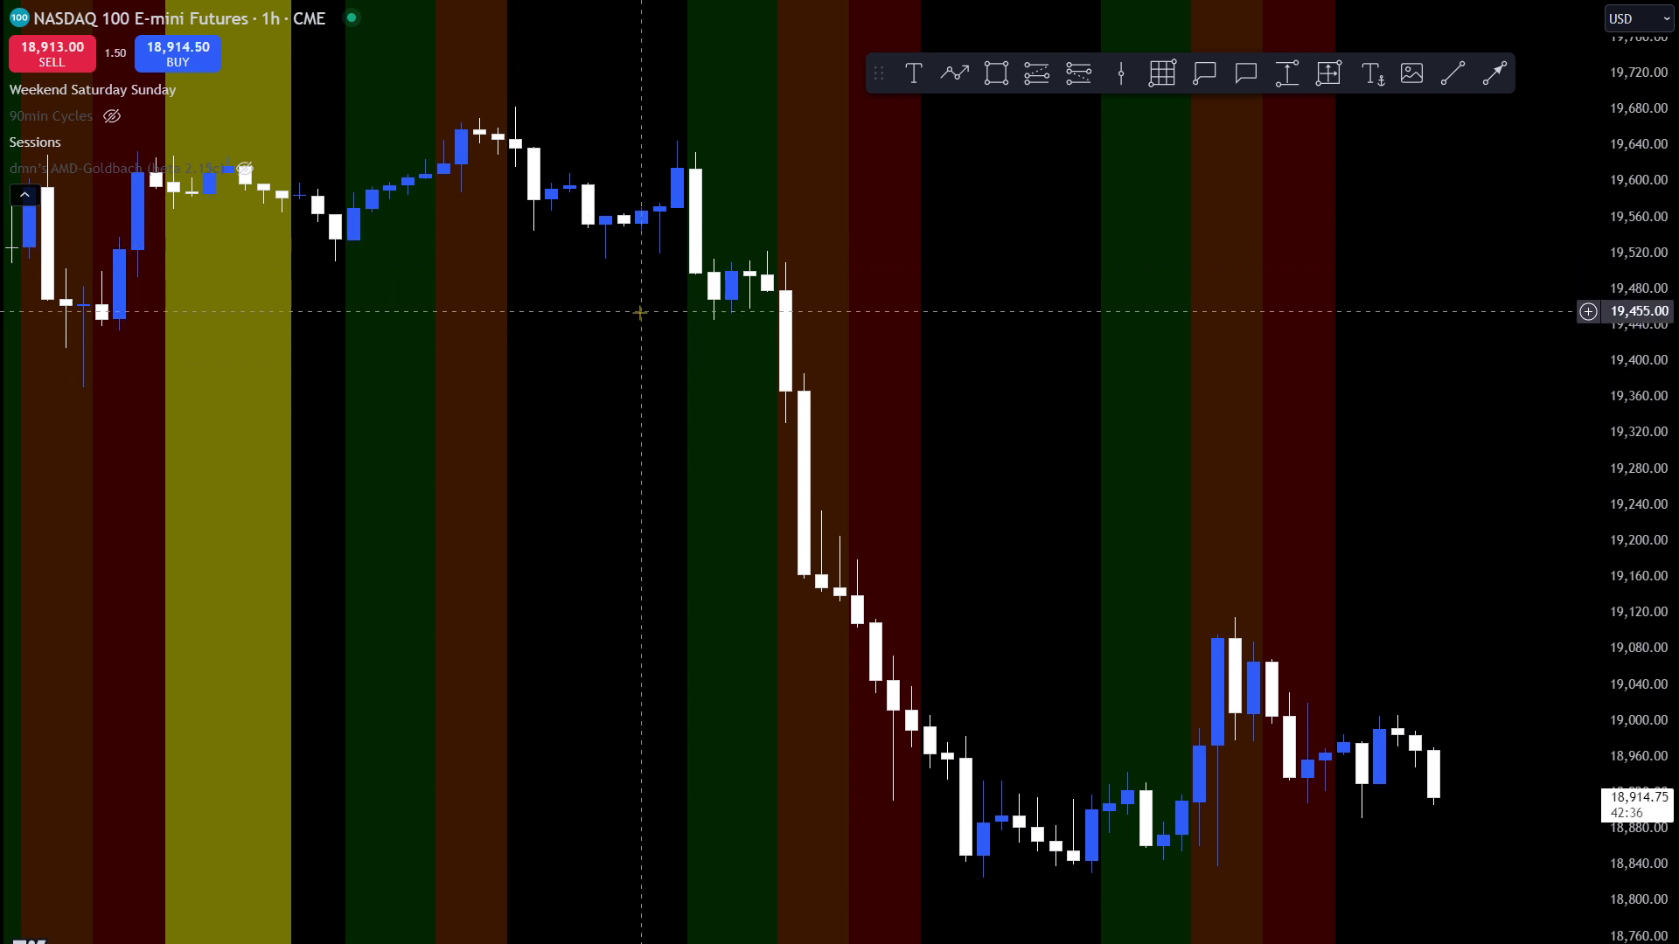
# Add a two-line text note reading '2/6/10' and '1/5/9' above the black band
pyautogui.click(926, 74)
pyautogui.click(951, 187)
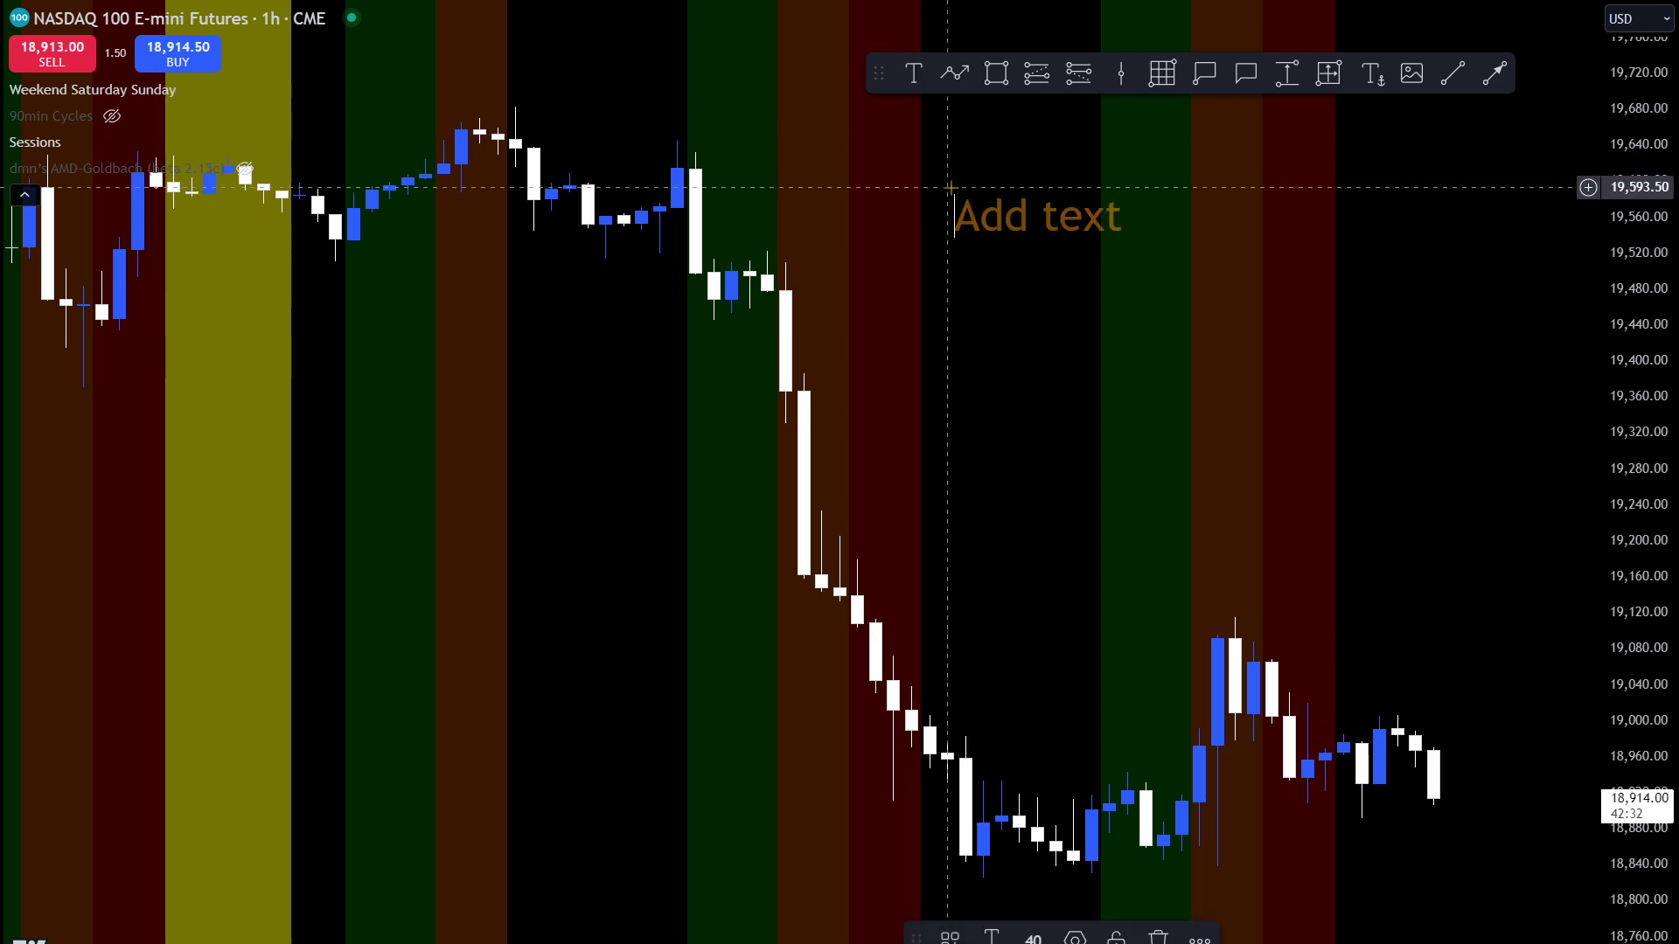
pyautogui.write('2/6/10')
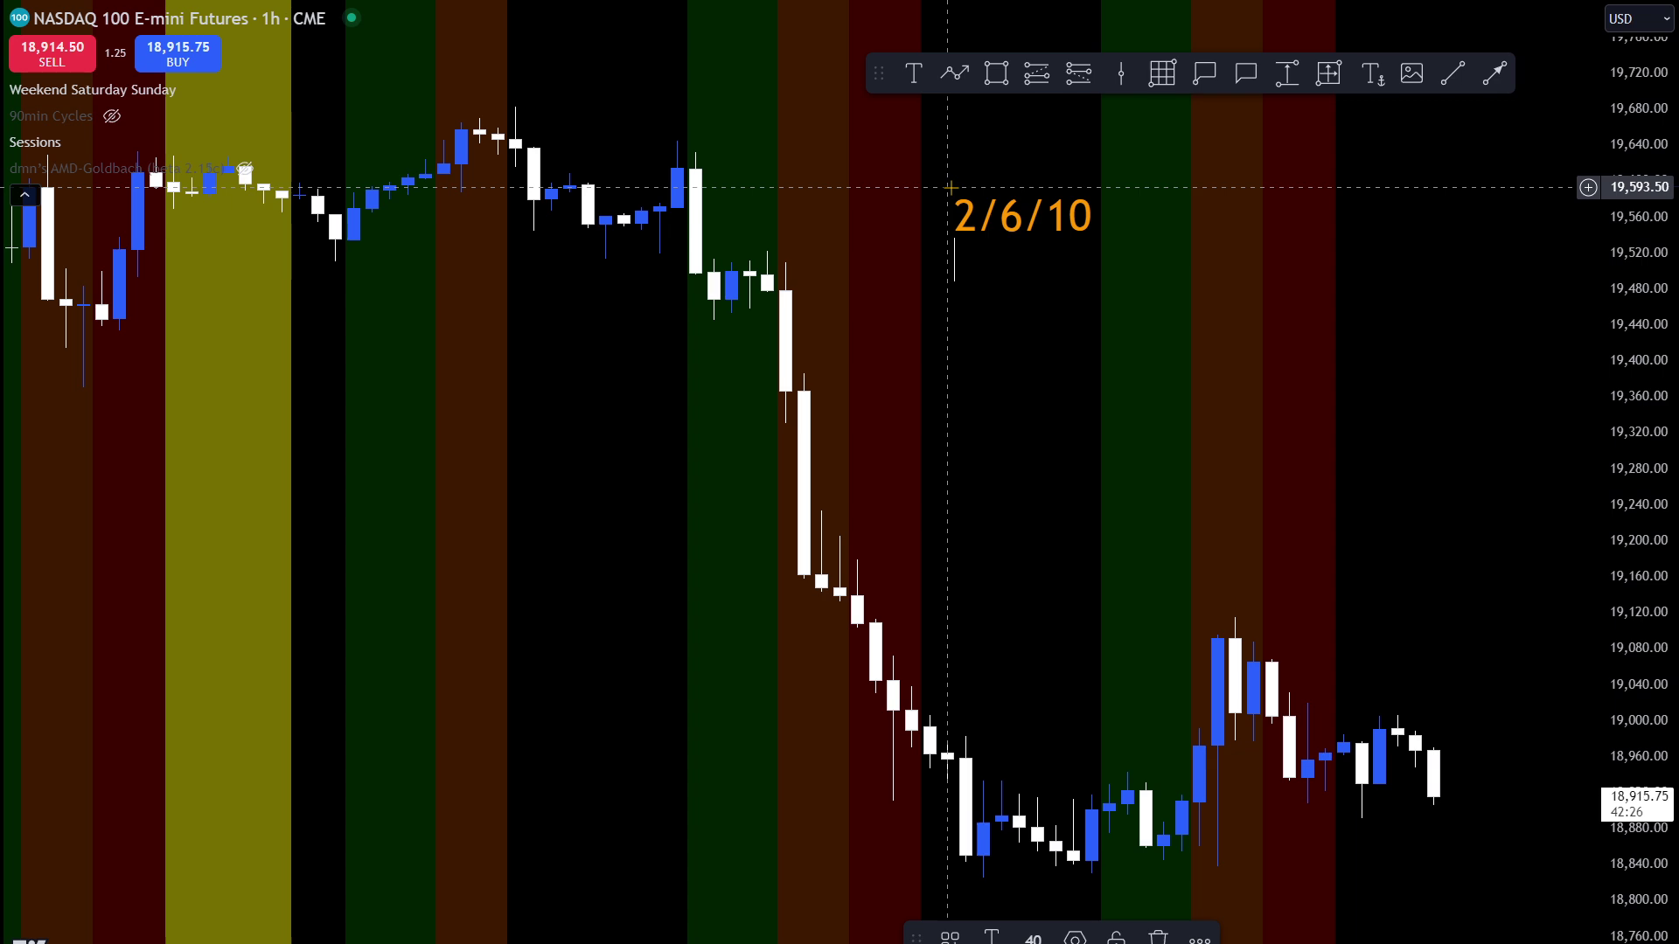
pyautogui.press('Return')
pyautogui.write('1/5/9')
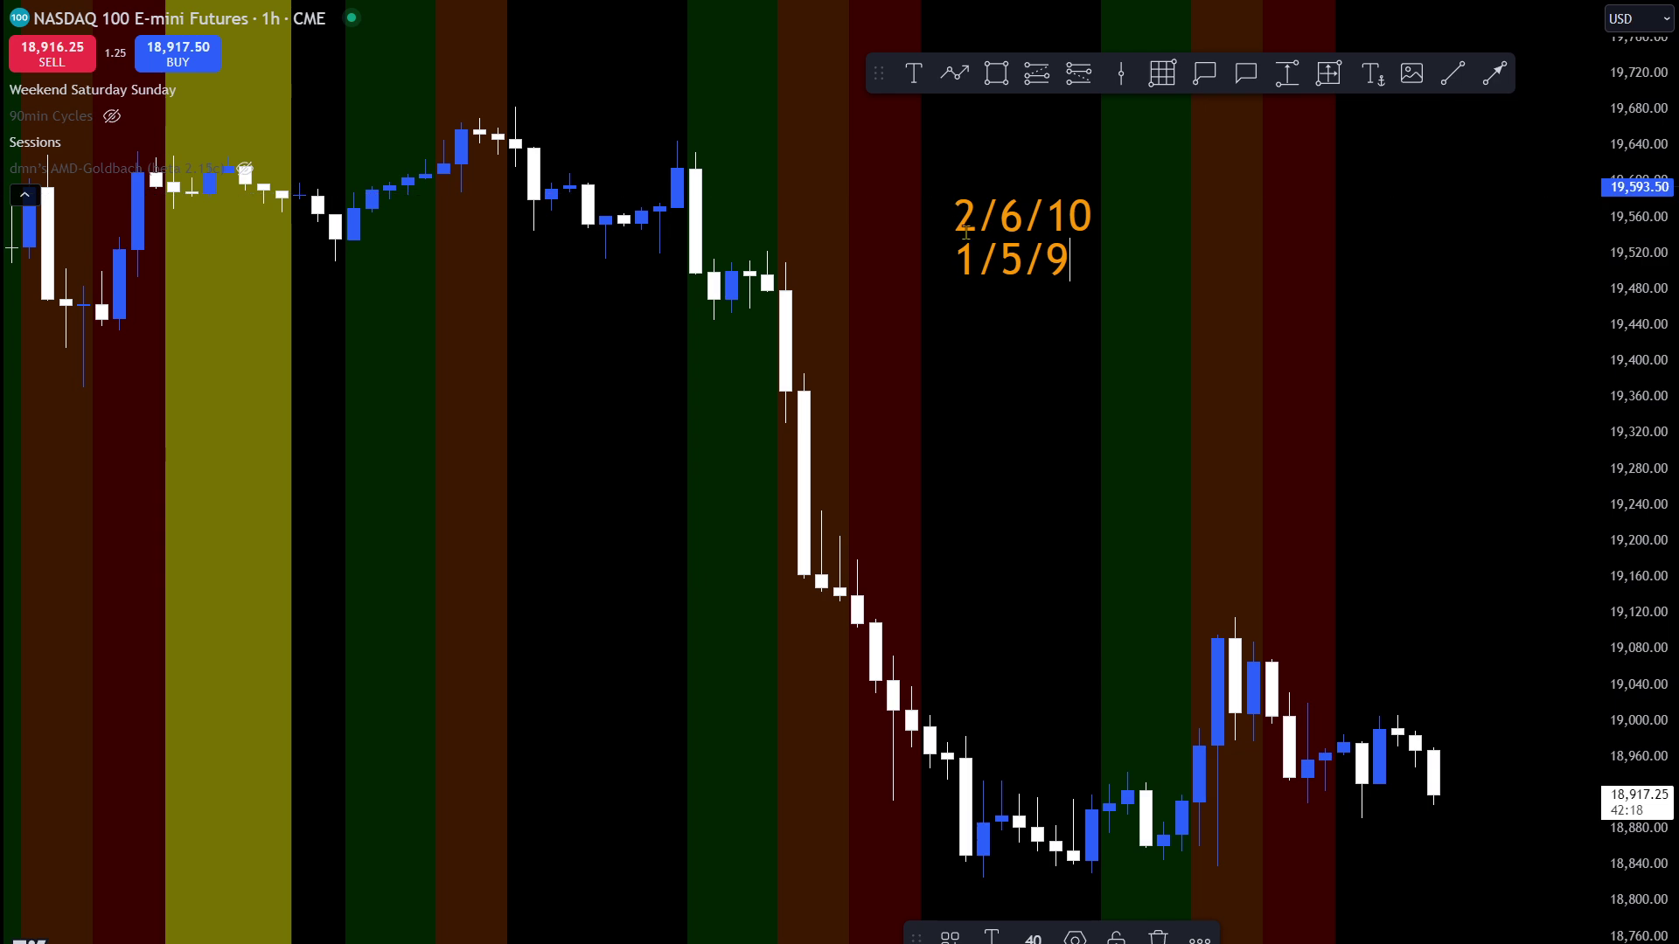
pyautogui.click(1002, 344)
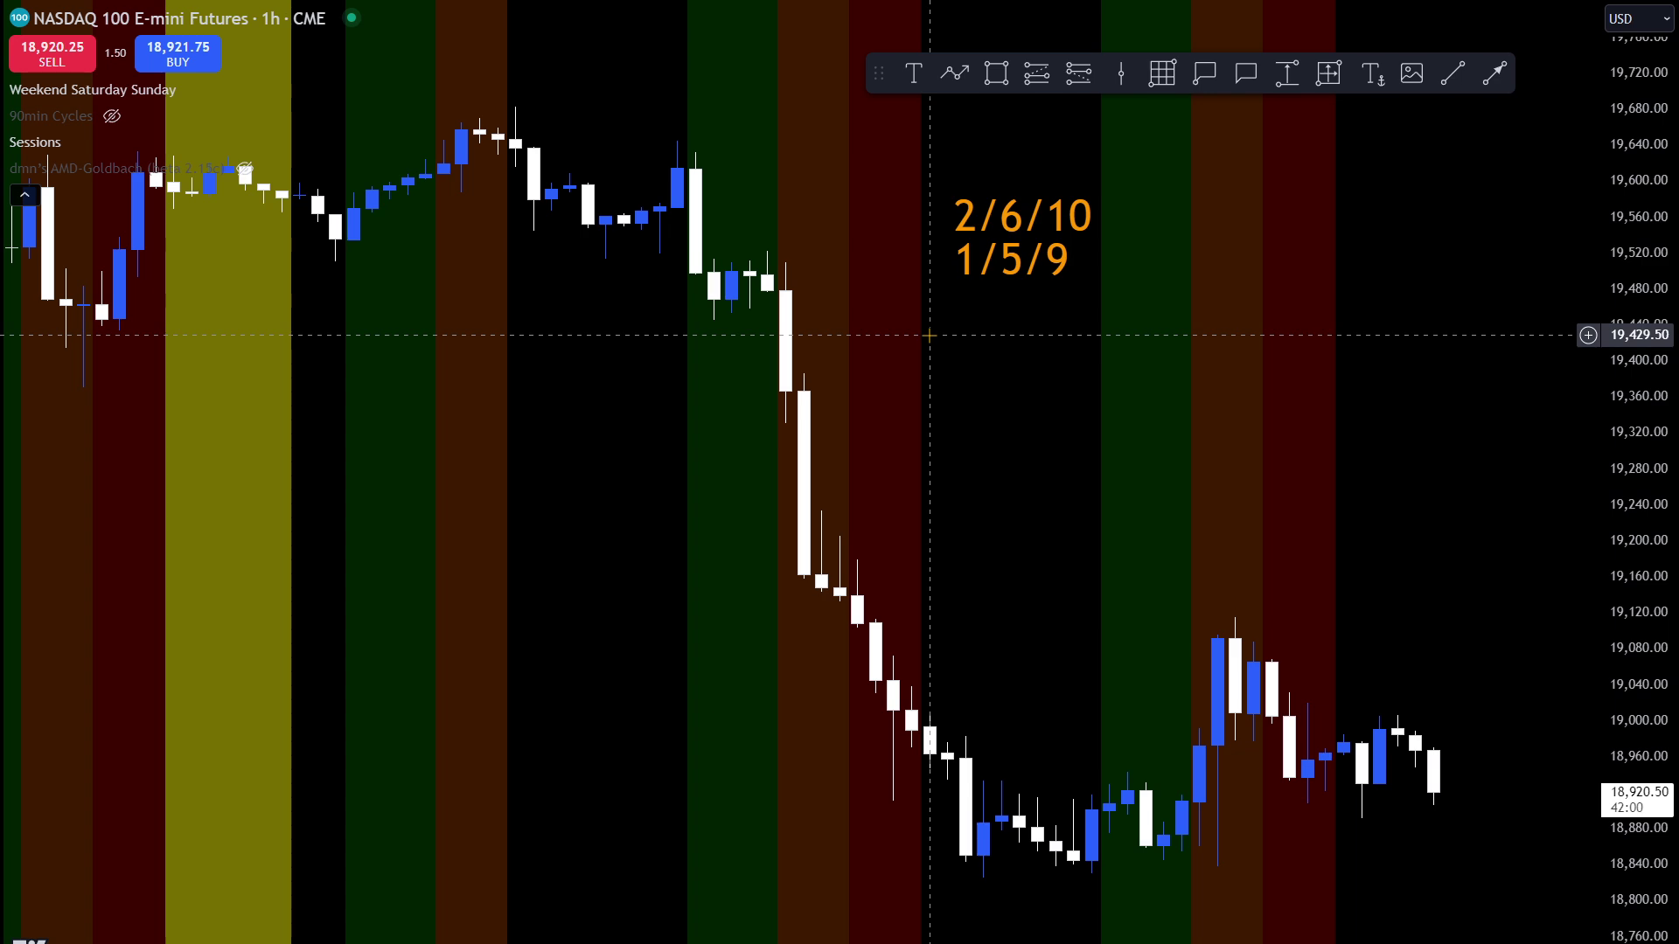
# Stretch the price scale upward and pan the chart right and down
pyautogui.moveTo(1633, 351); pyautogui.dragTo(1634, 329)
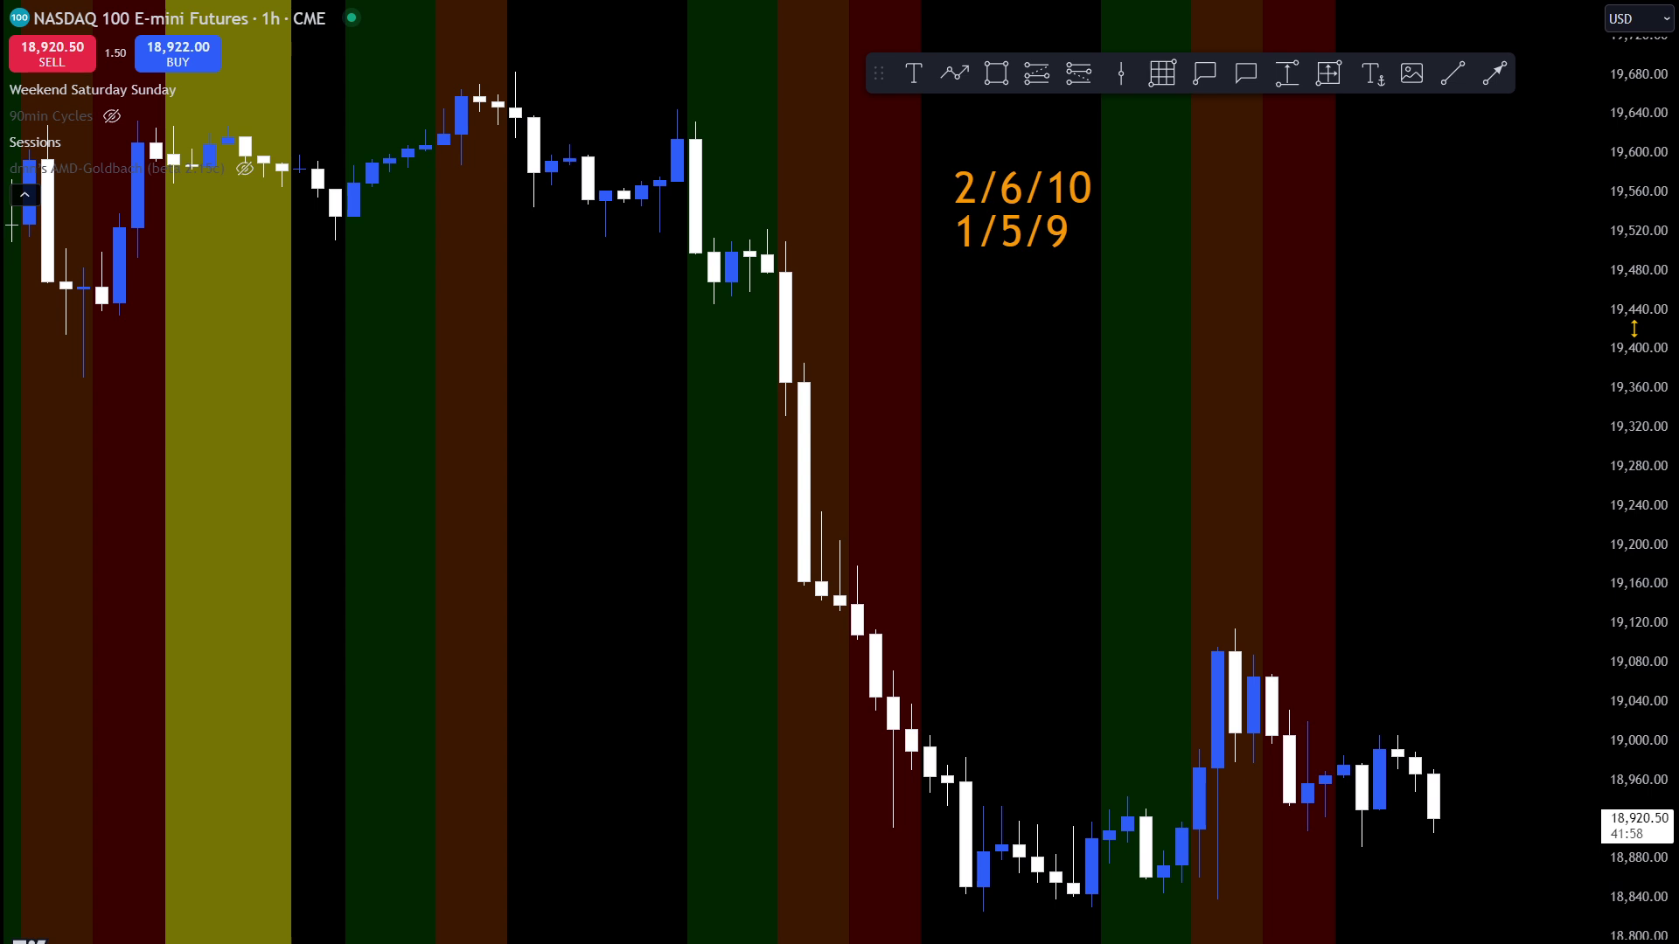
pyautogui.moveTo(1413, 442); pyautogui.dragTo(1442, 487)
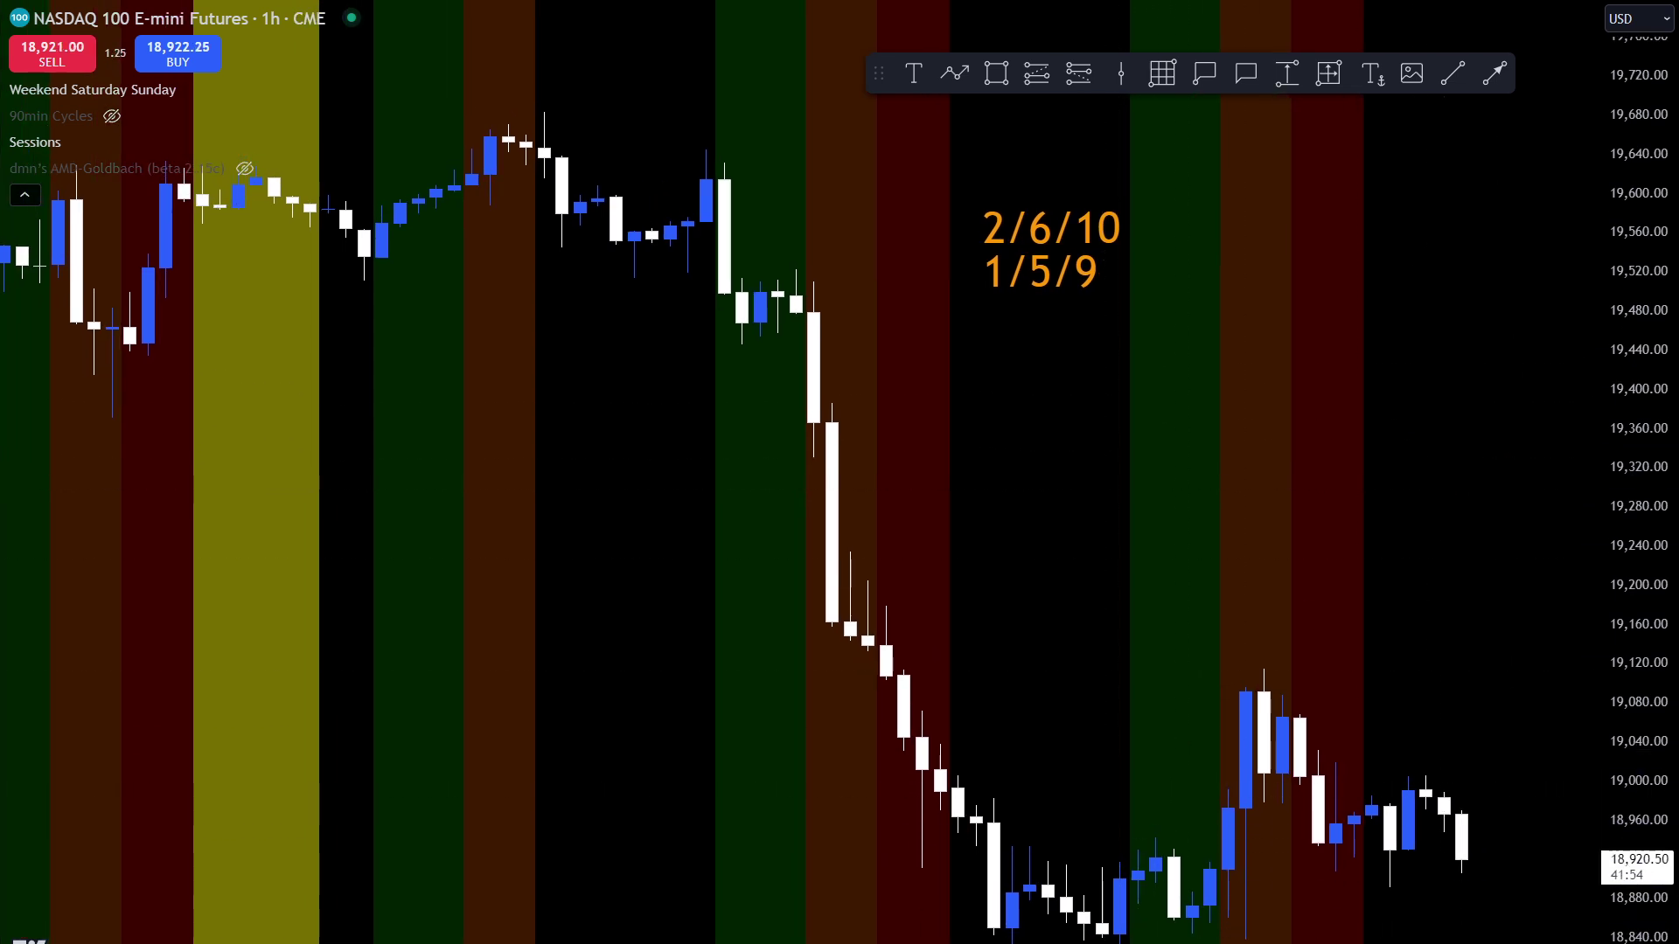
pyautogui.scroll(-2, 874, 909)
pyautogui.scroll(2, 1061, 643)
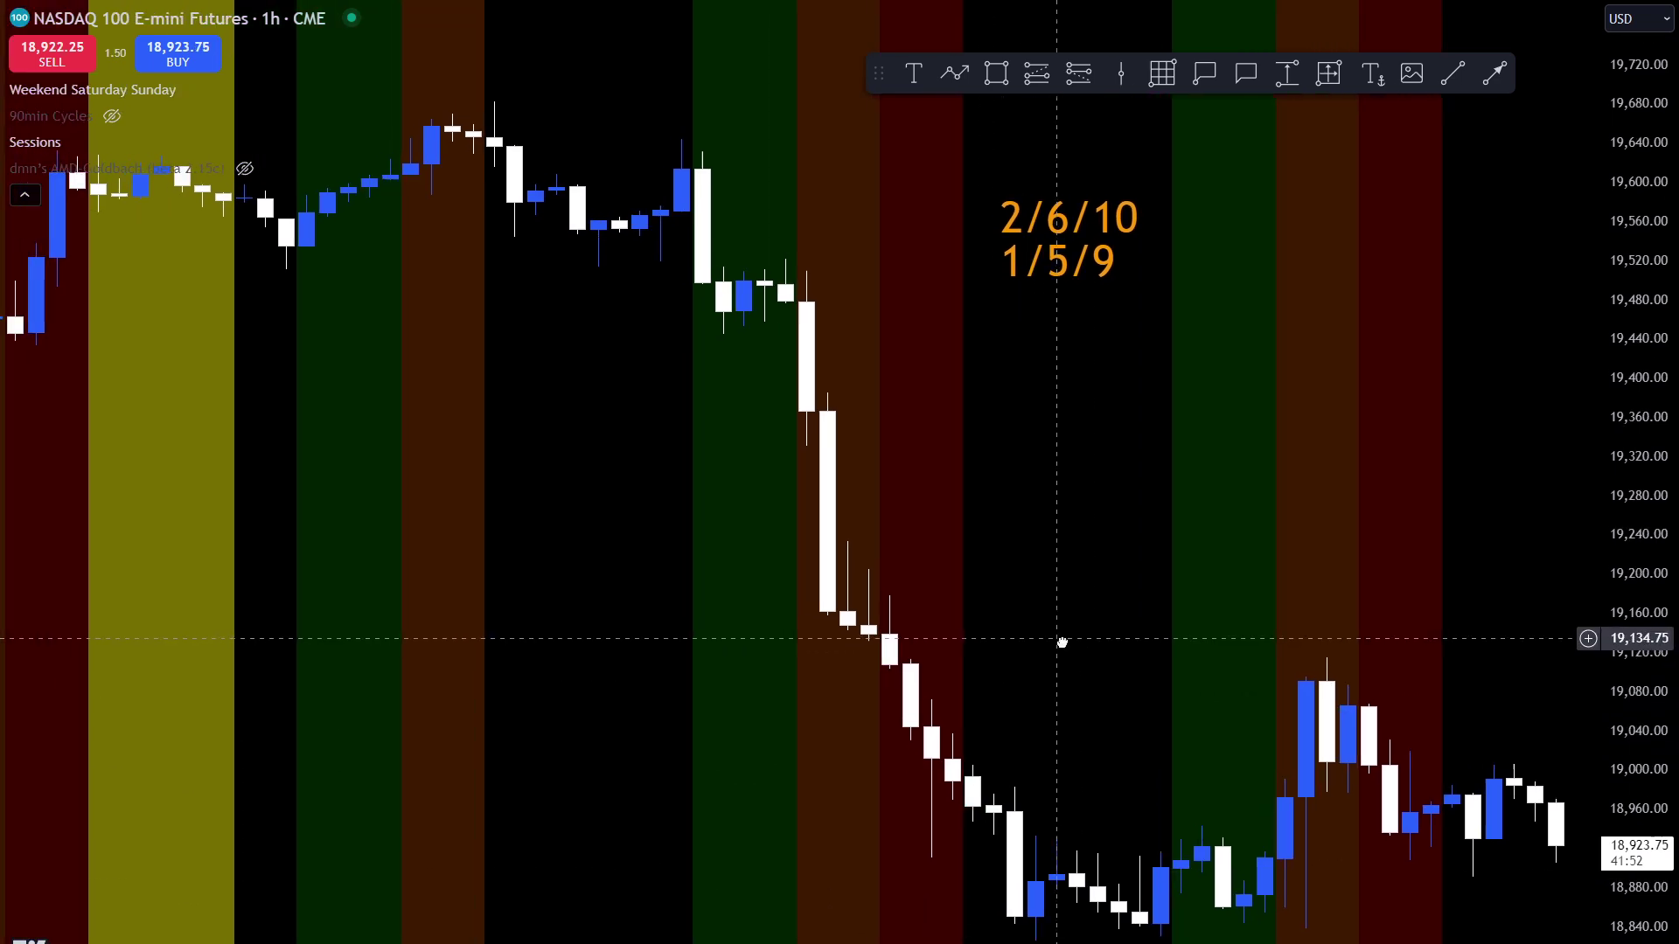
# Pan the chart right, then nudge it slightly left and up to frame the note
pyautogui.moveTo(1061, 643); pyautogui.dragTo(1146, 638)
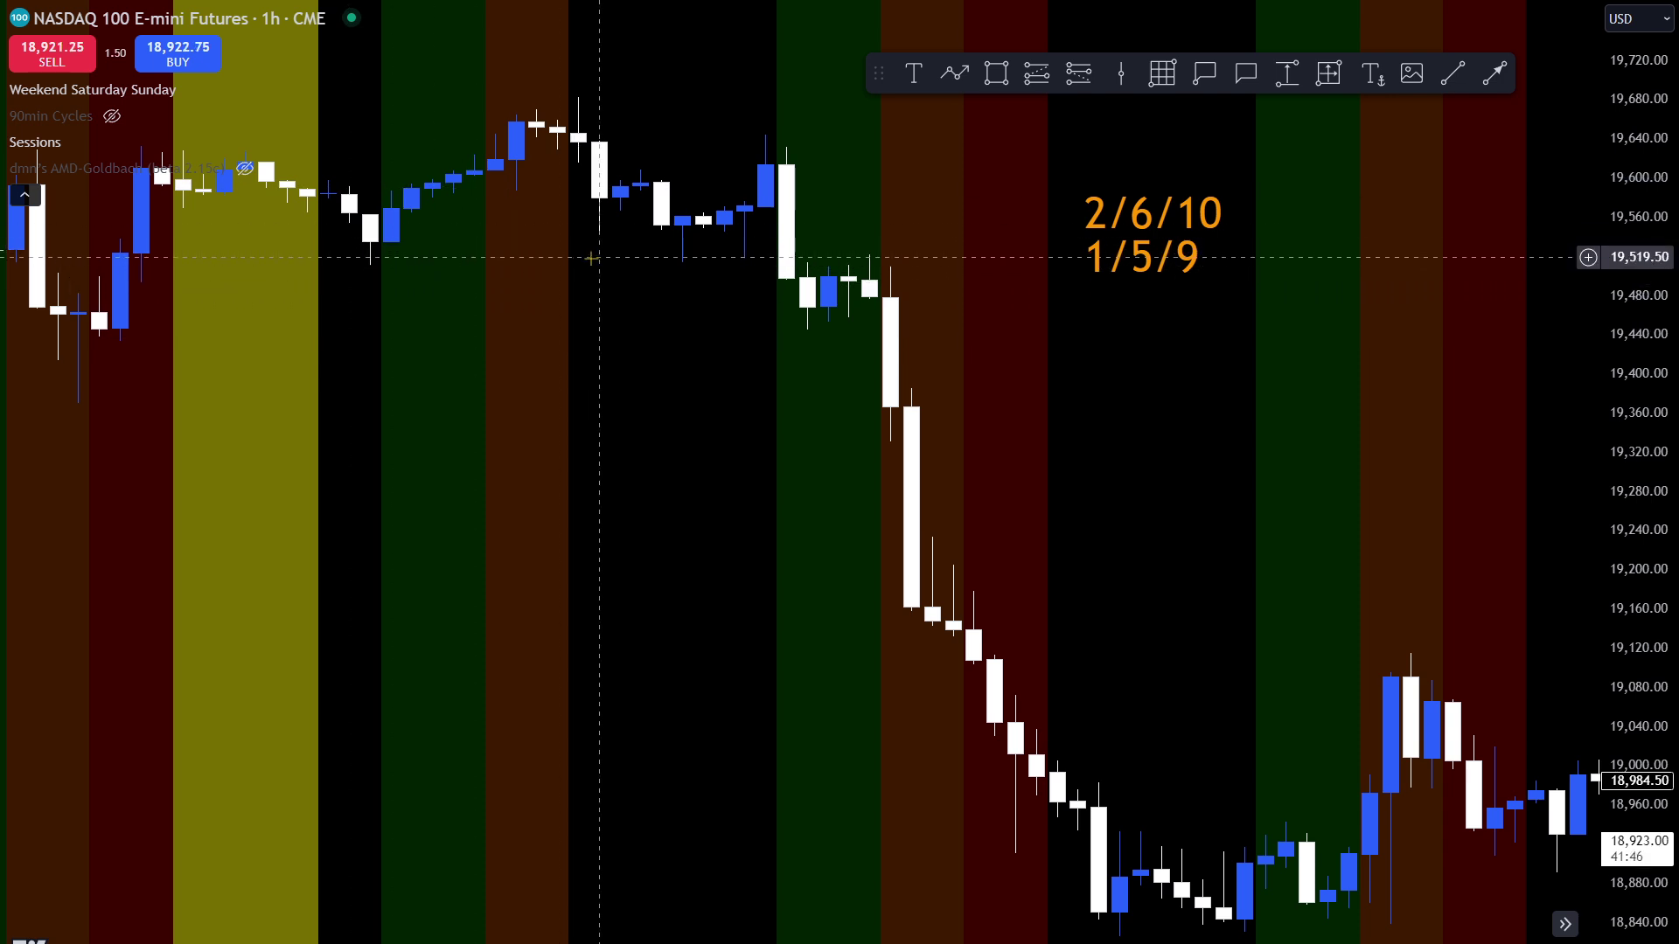
pyautogui.hscroll(3, 481, 435)
pyautogui.hscroll(-1, 481, 435)
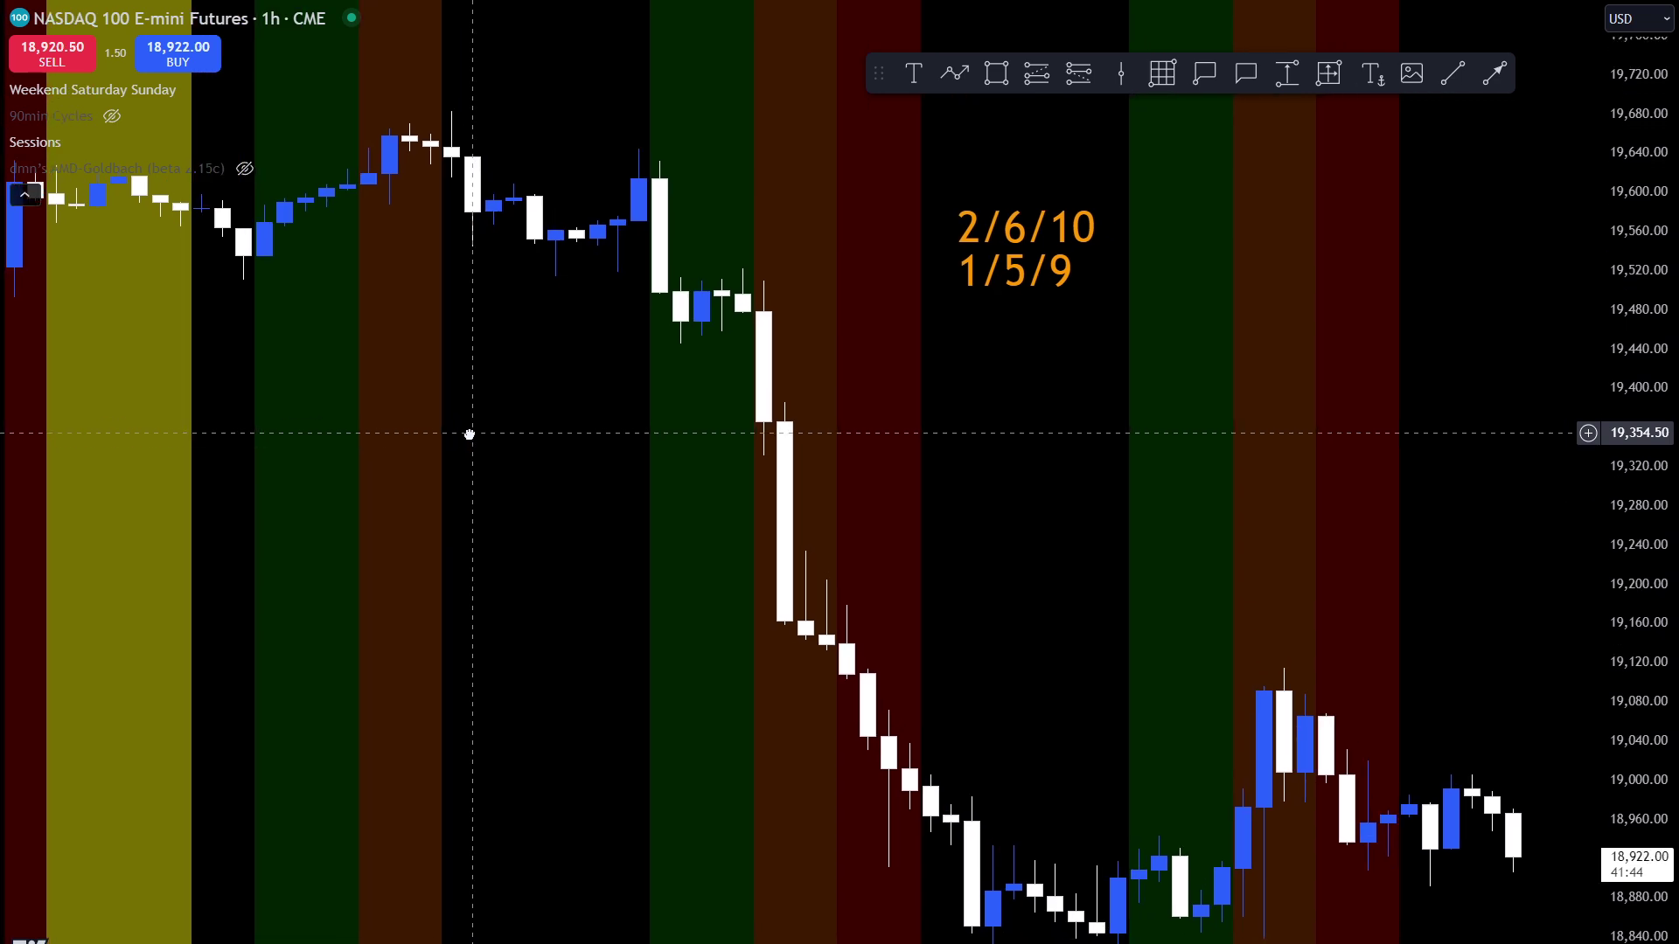
pyautogui.moveTo(469, 435); pyautogui.dragTo(445, 402)
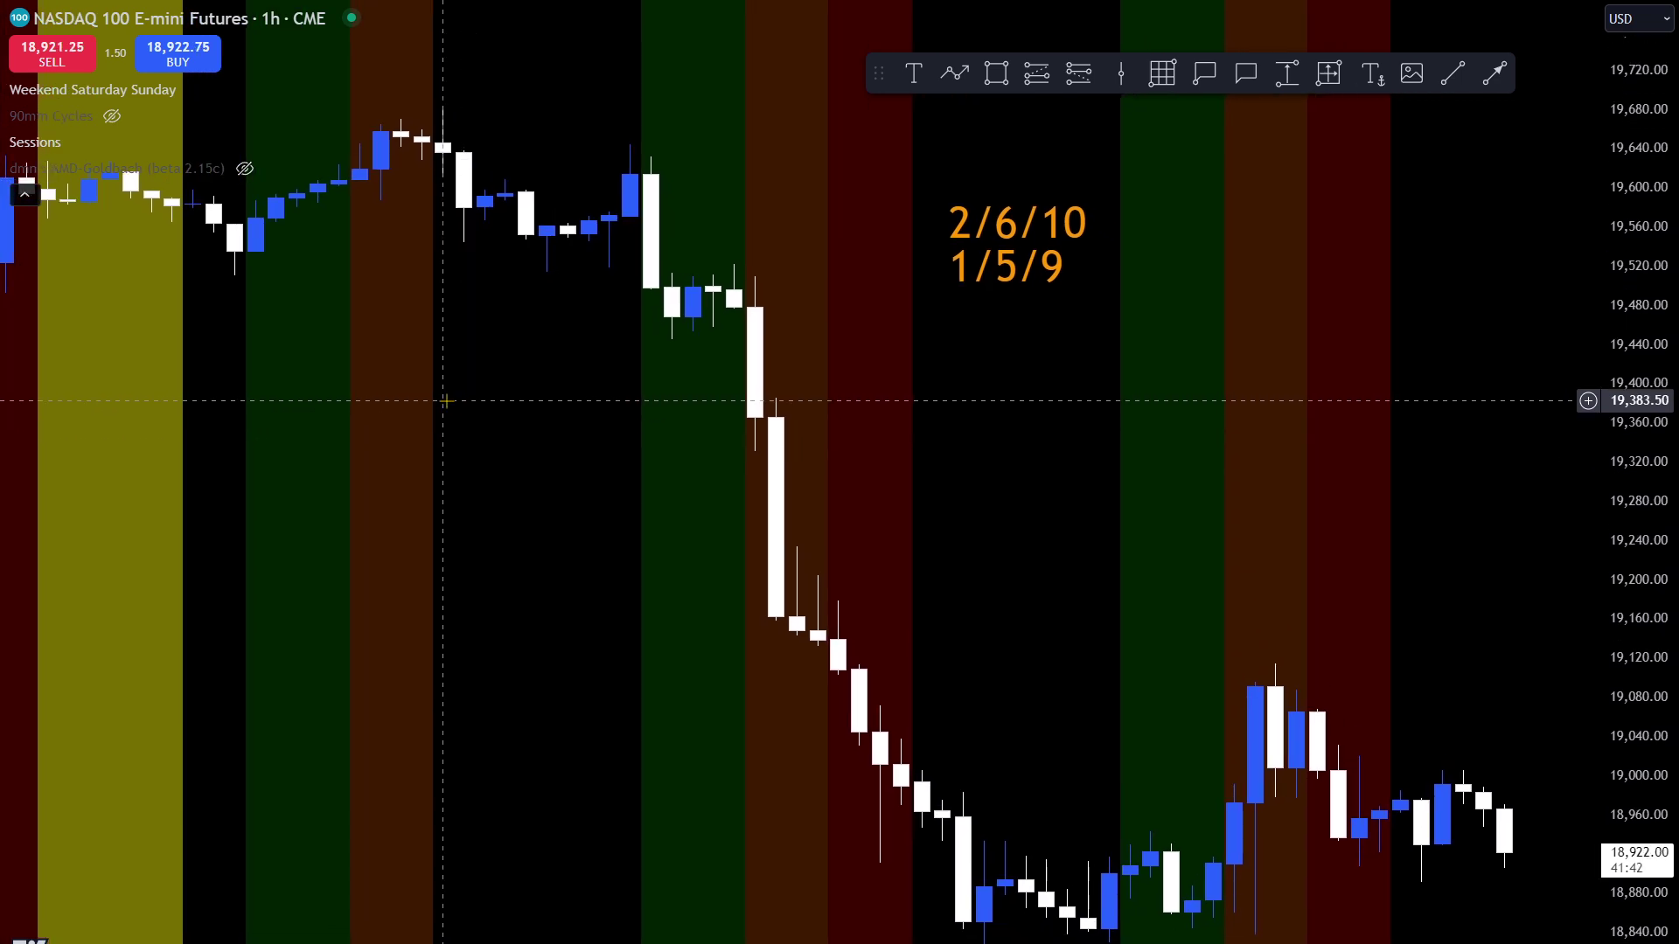
pyautogui.click(954, 73)
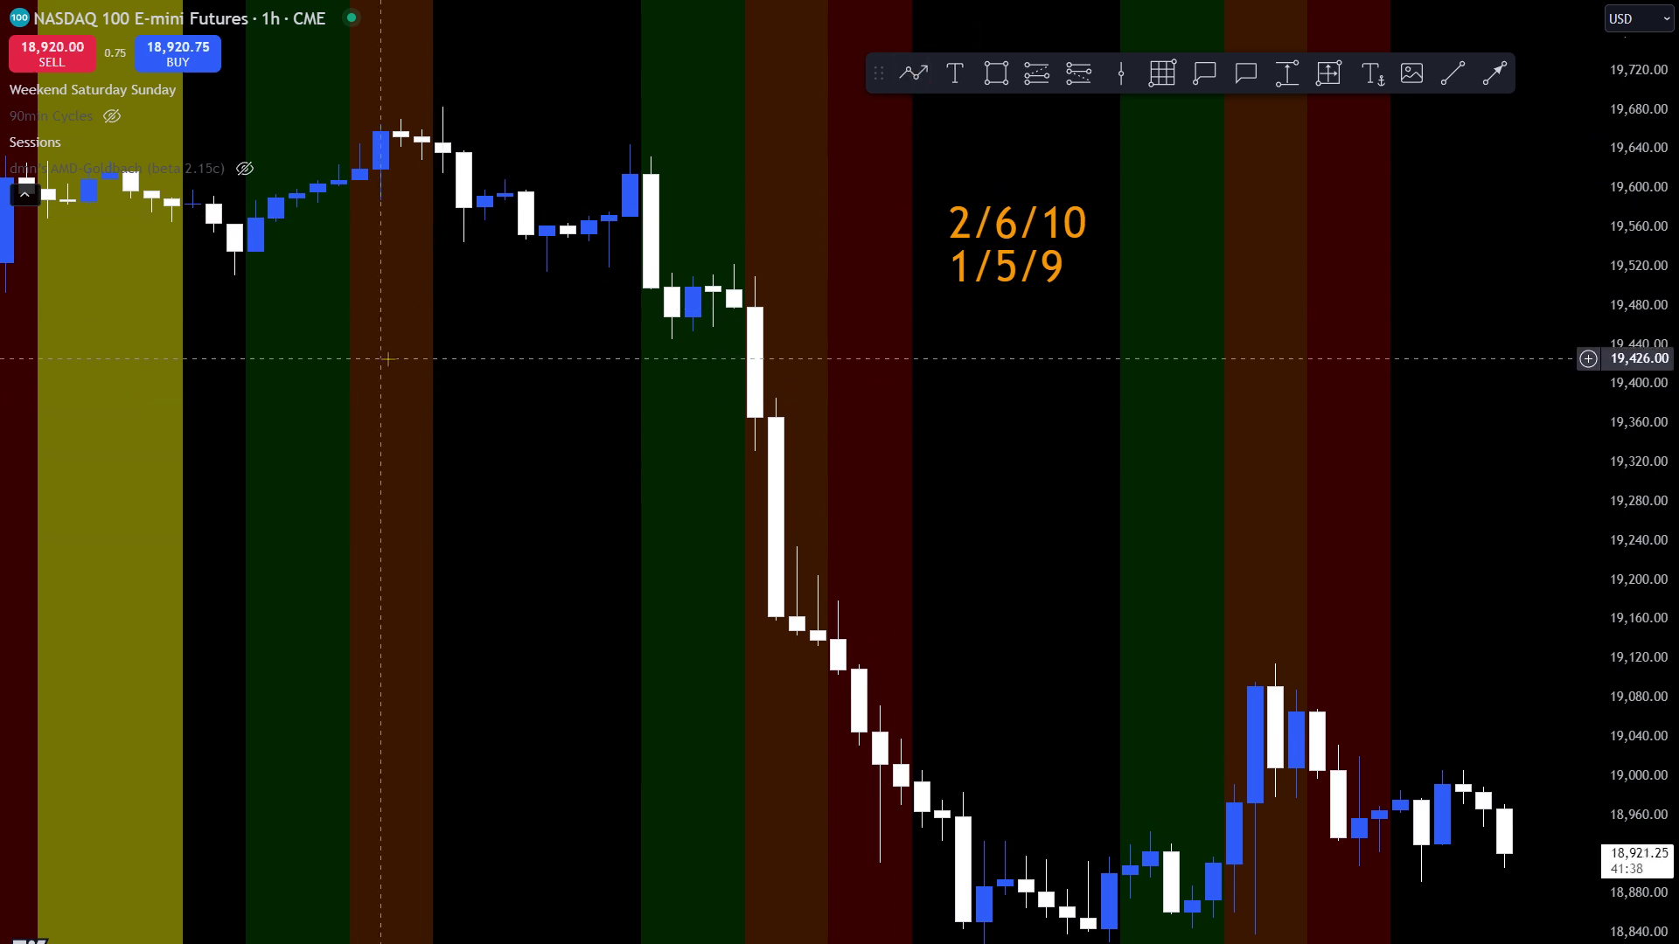
# Draw a path from the yellow band's candles to the black band's low, the brown band's high, about 19,490, and toward the green band
pyautogui.click(908, 77)
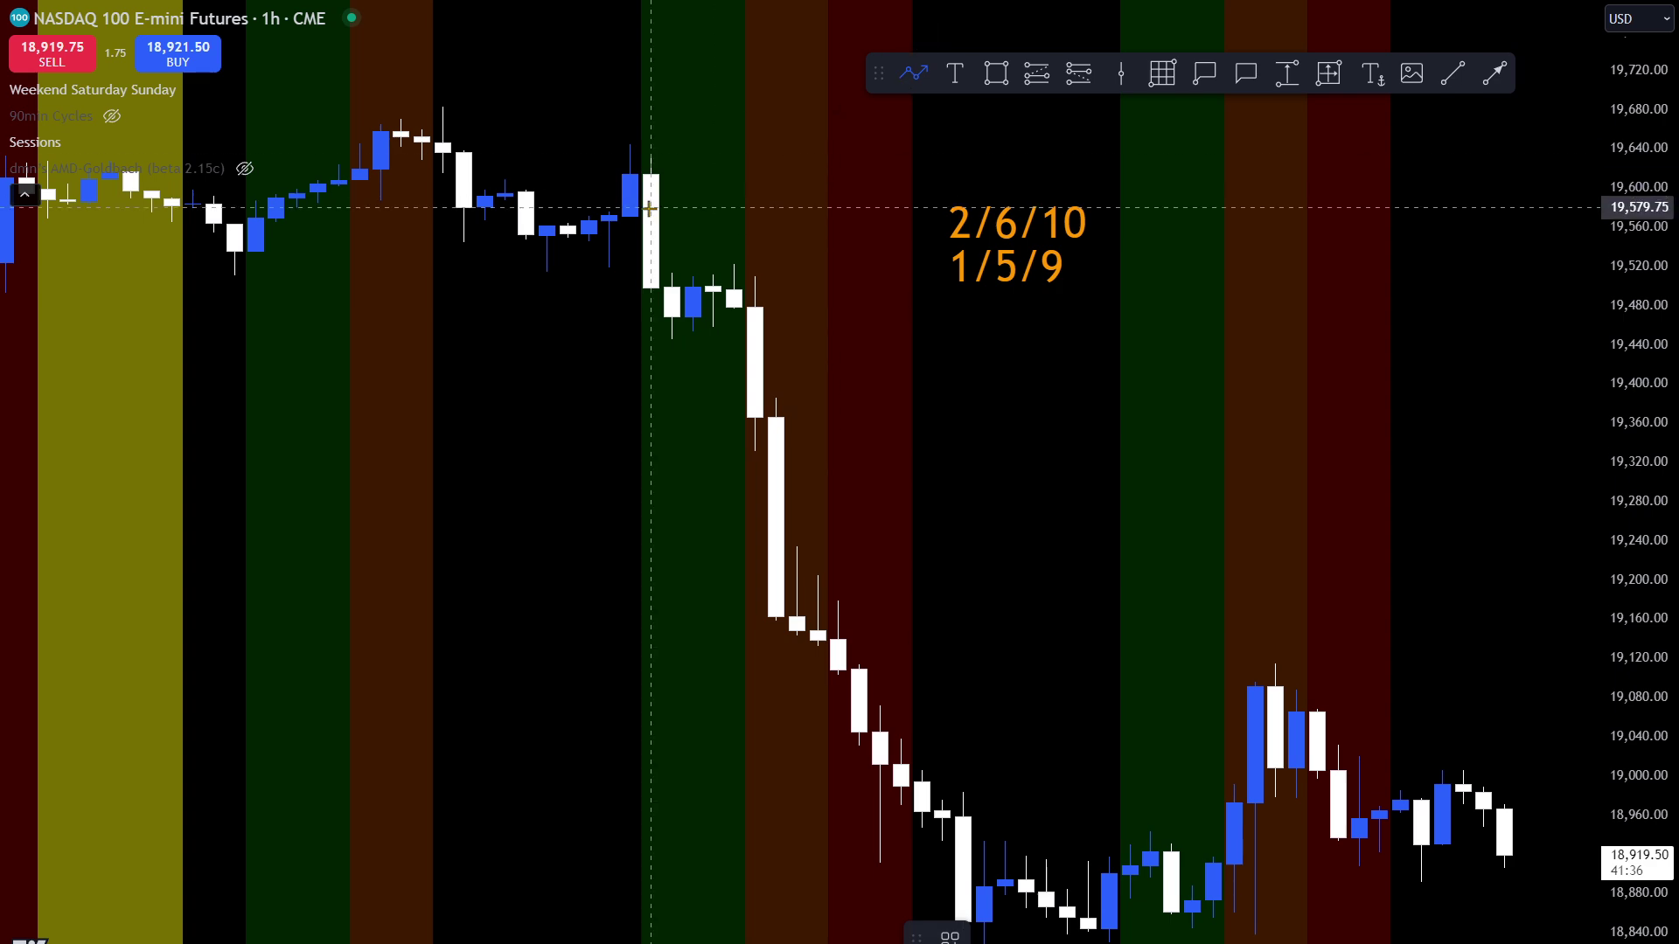
pyautogui.click(130, 214)
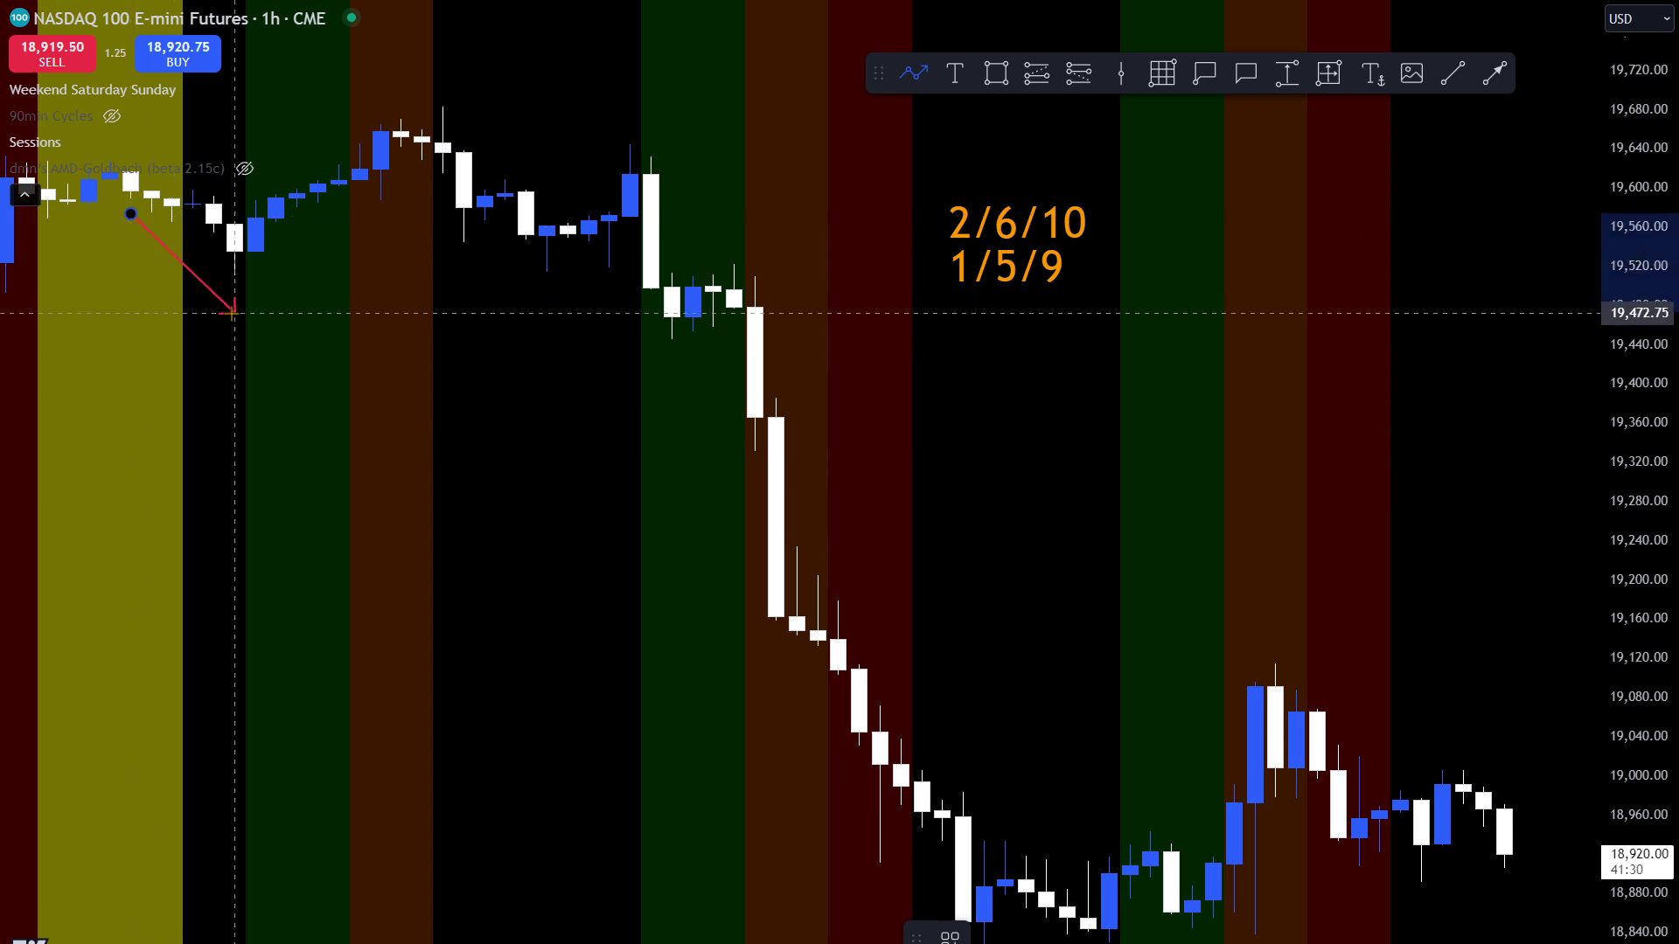
pyautogui.click(235, 313)
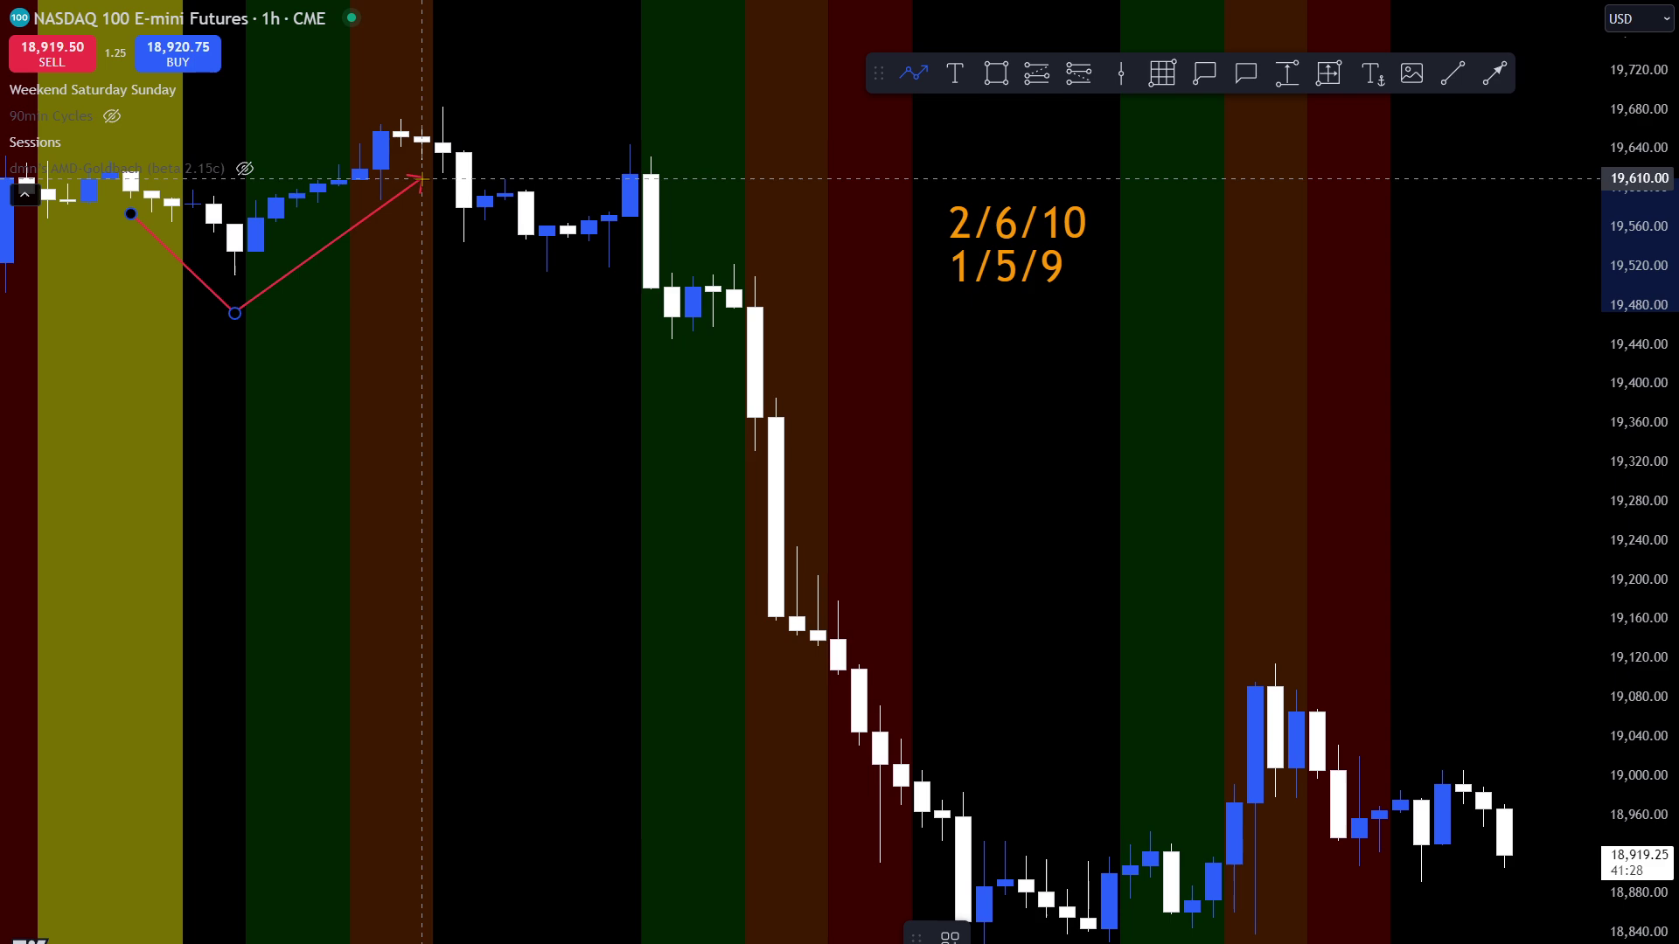
pyautogui.click(422, 178)
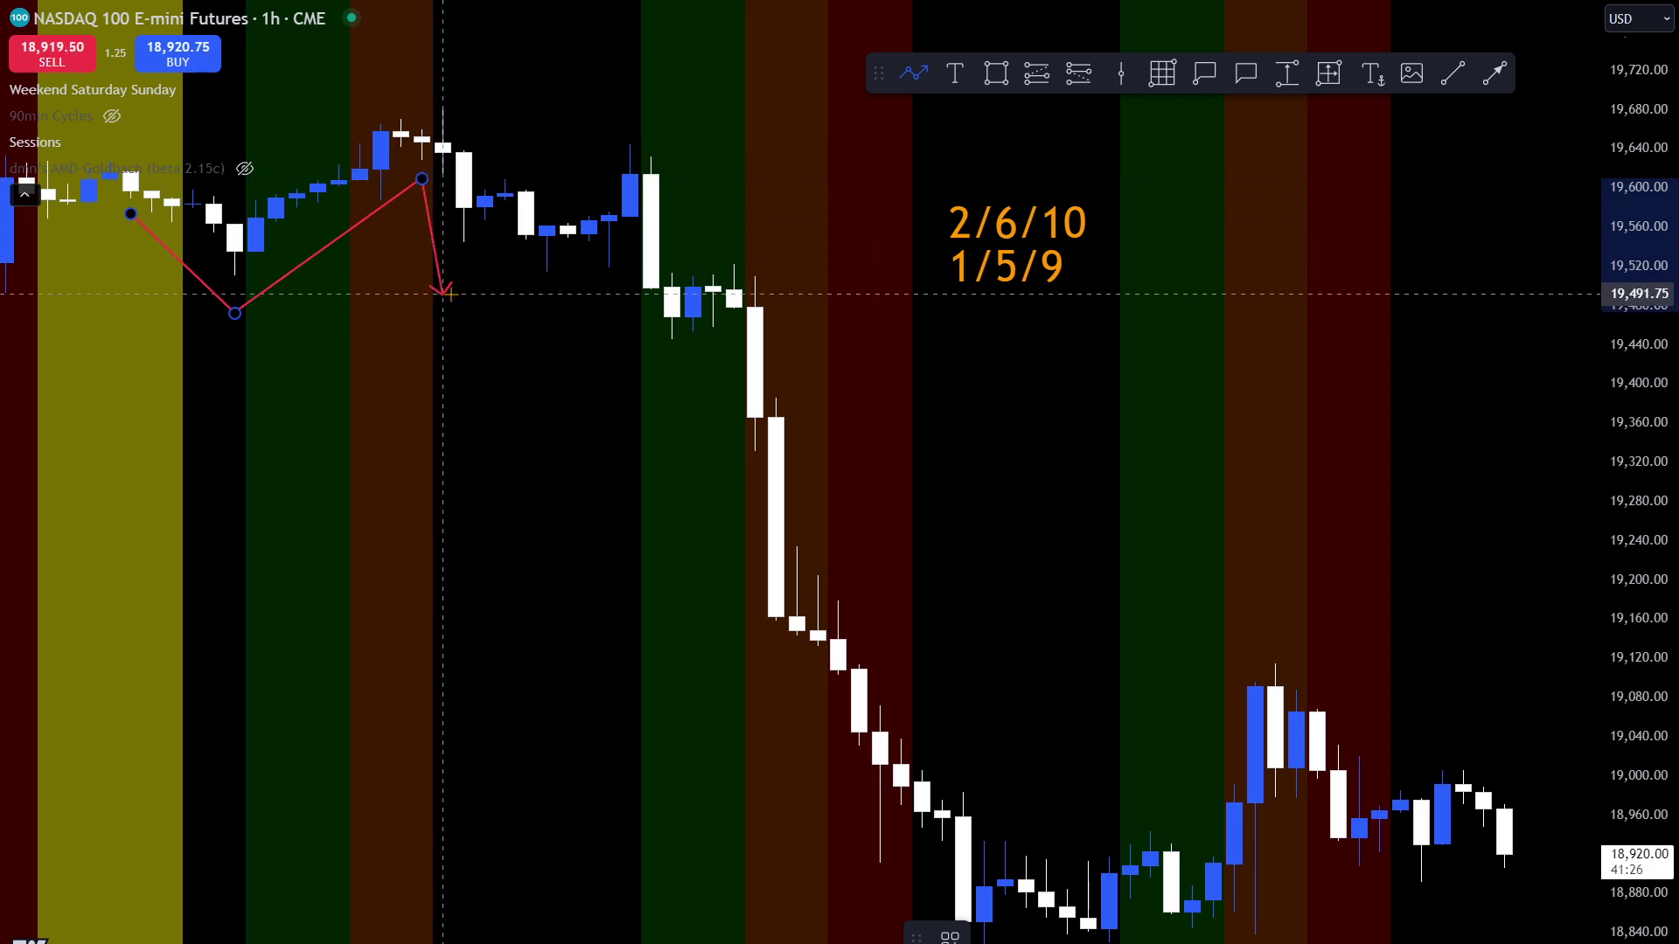
pyautogui.click(443, 290)
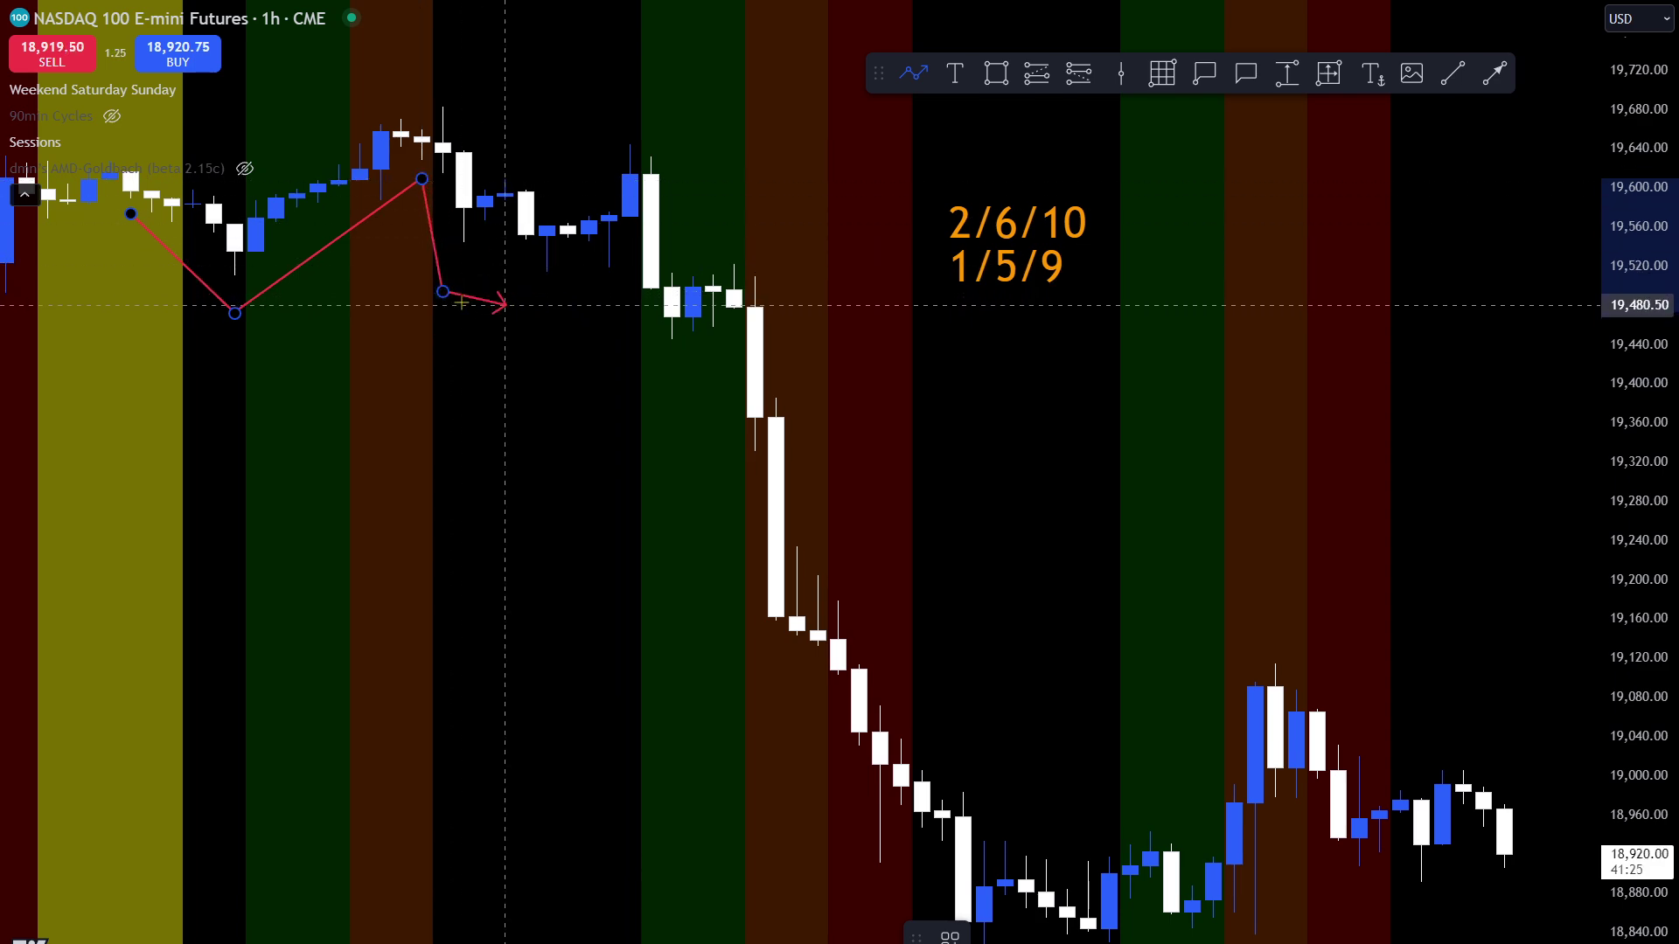
pyautogui.click(609, 311)
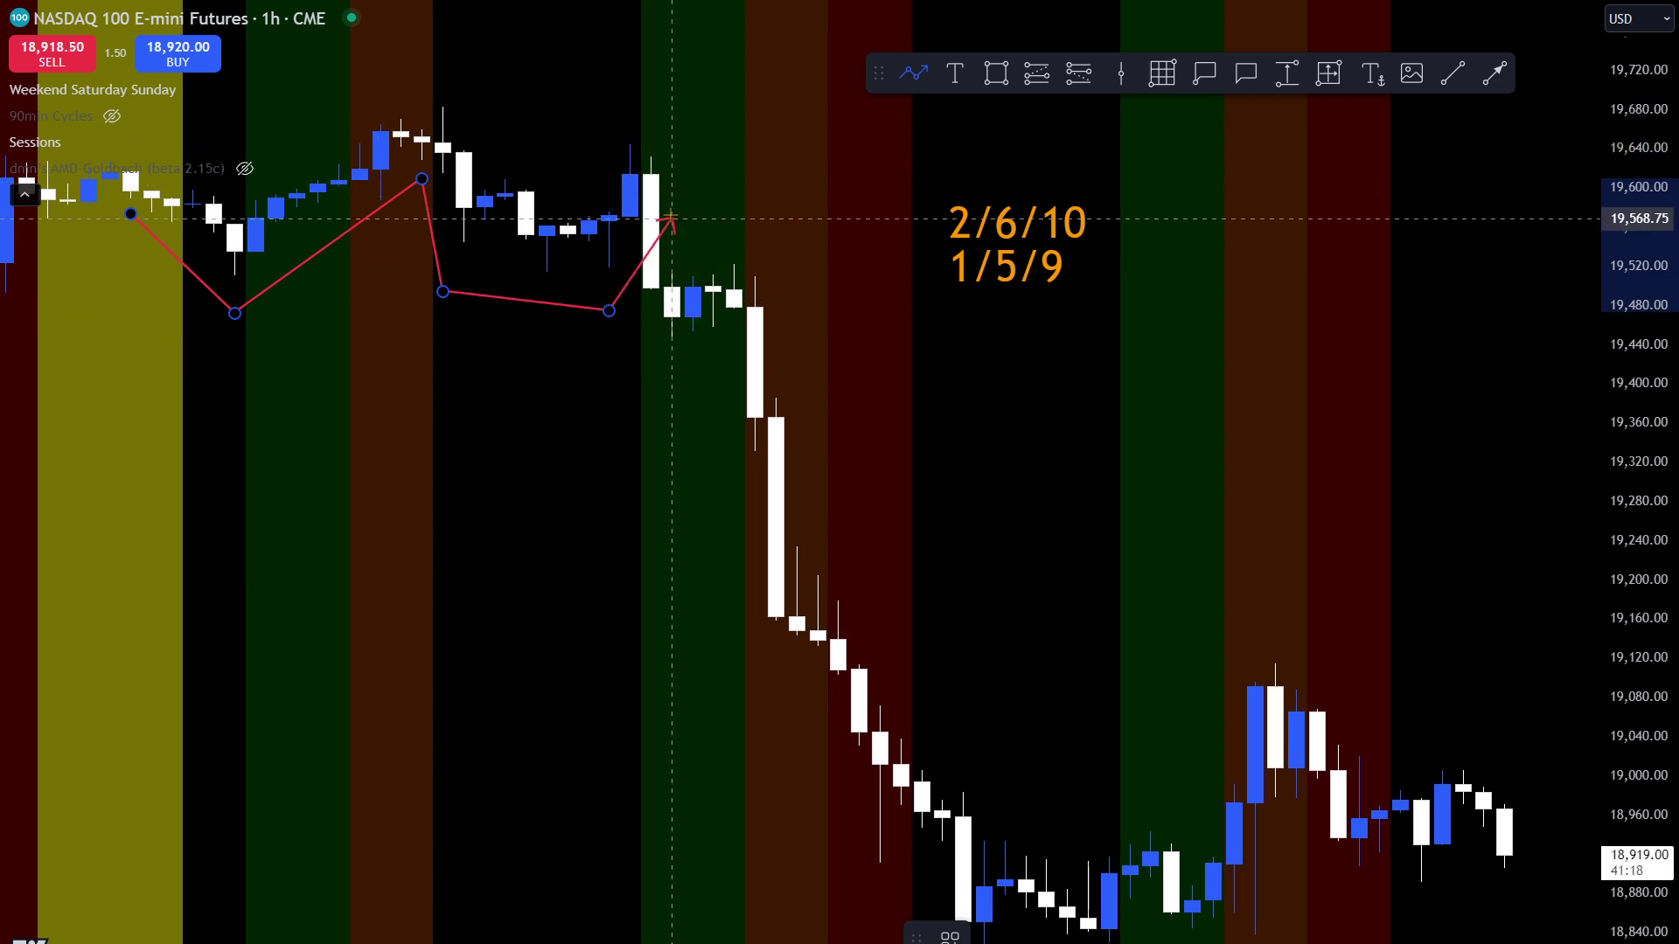
# Extend the path to the 19,626 high, the sell-off low, and an arrow near 19,117, then reframe the chart
pyautogui.click(671, 162)
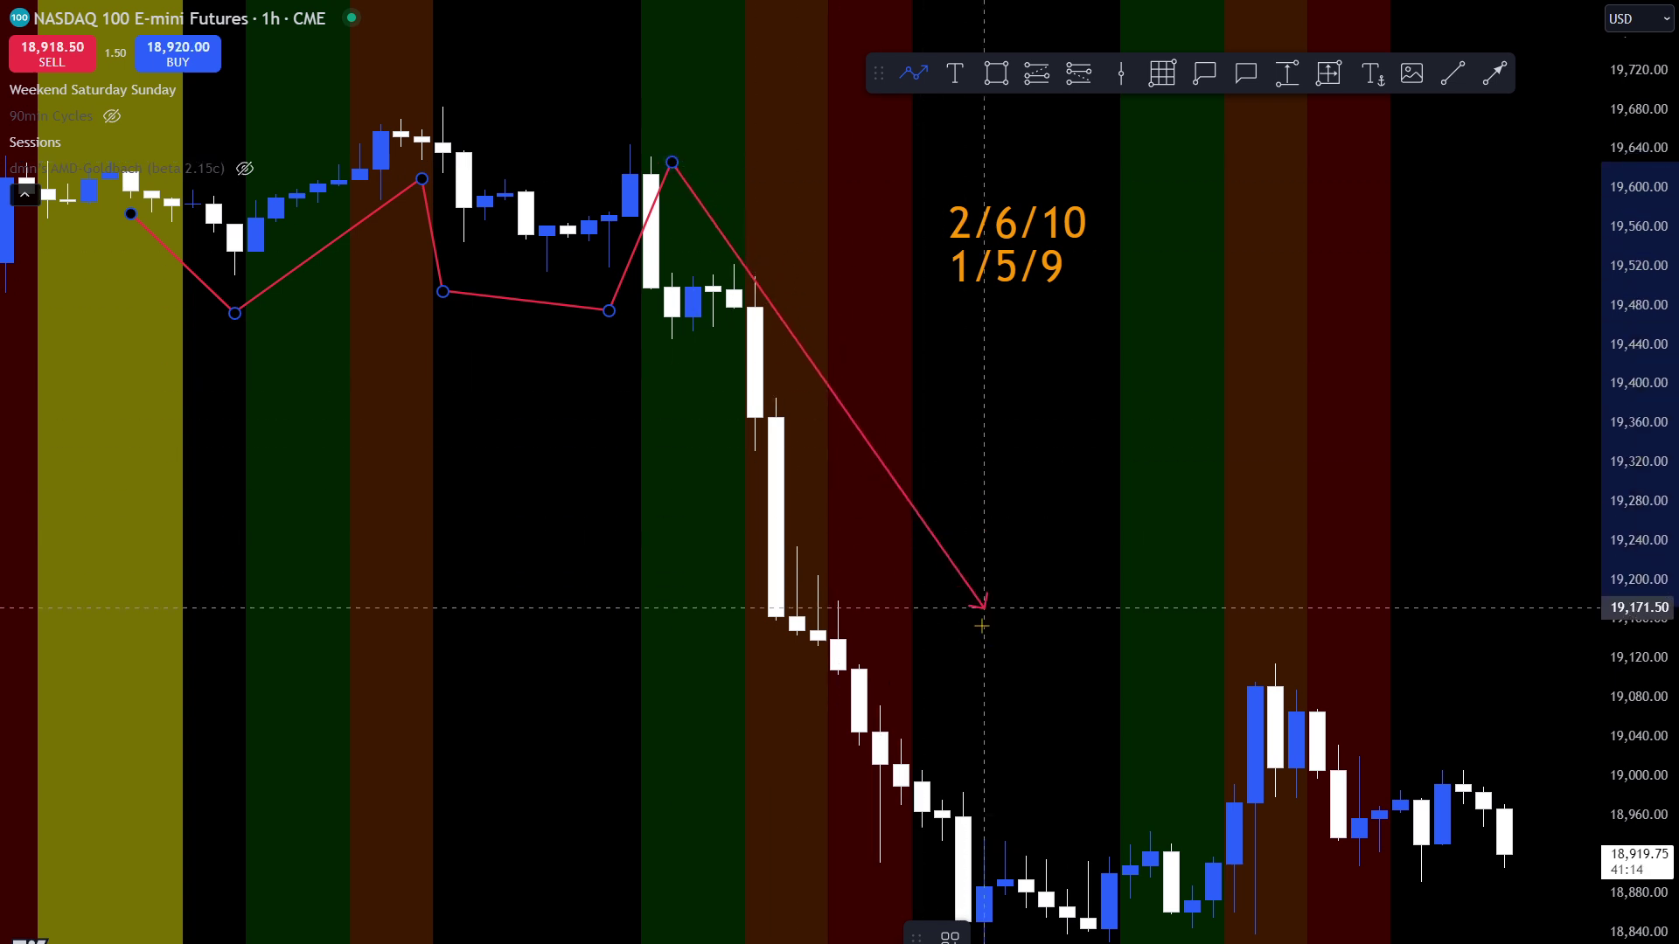
pyautogui.click(1067, 848)
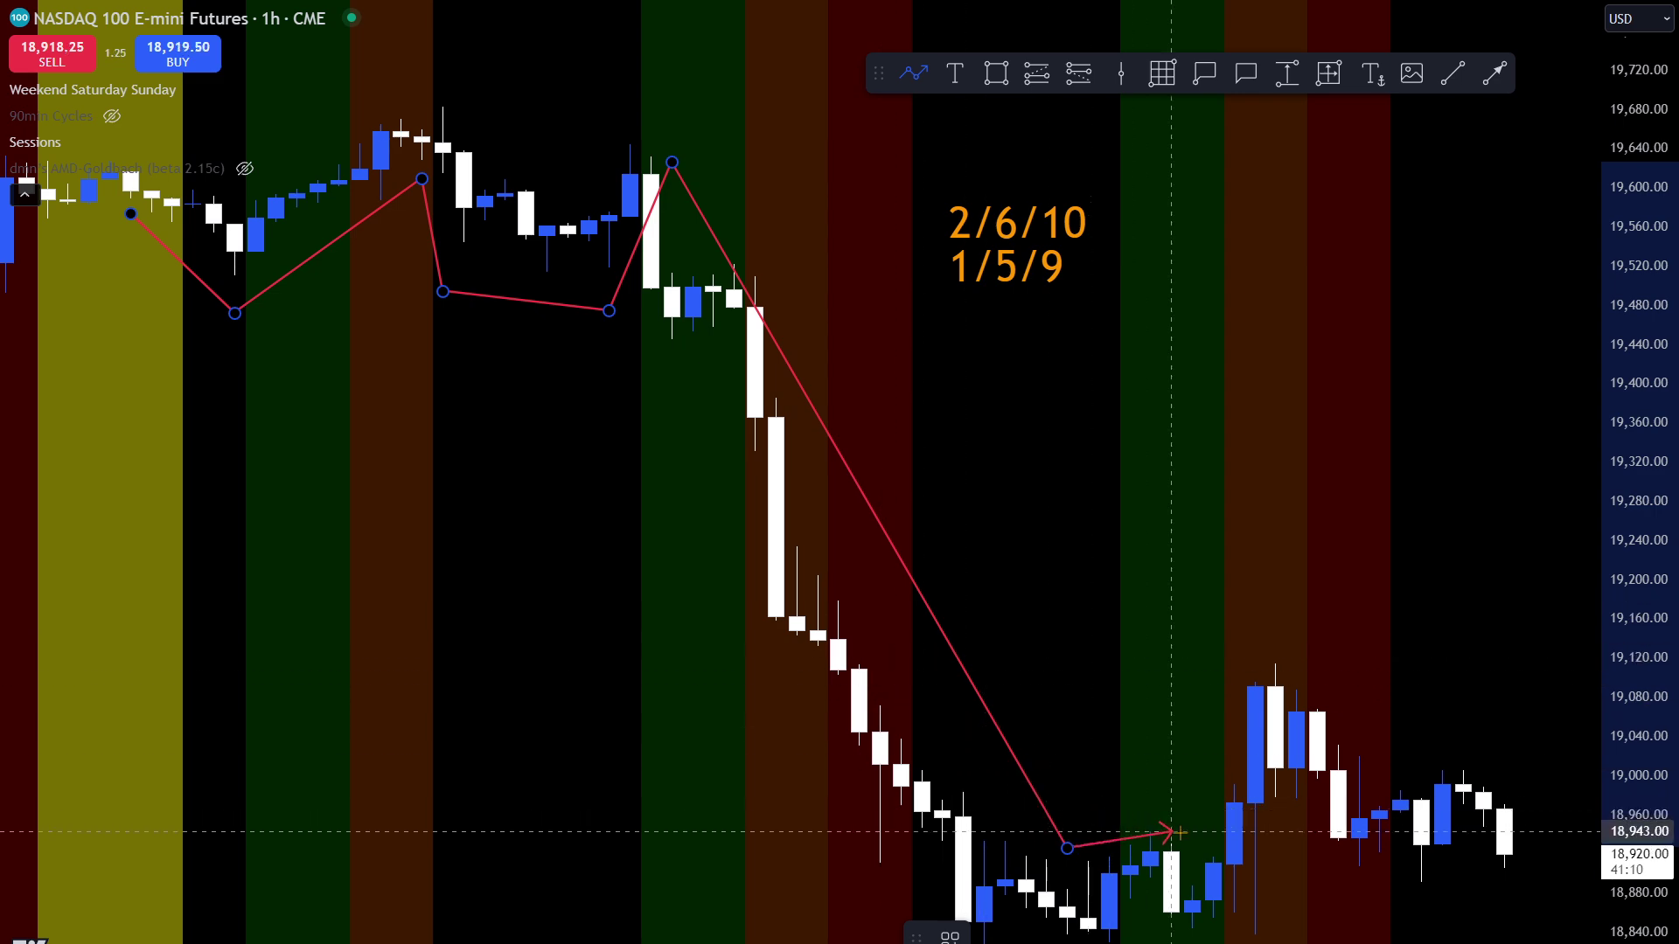
pyautogui.doubleClick(1255, 661)
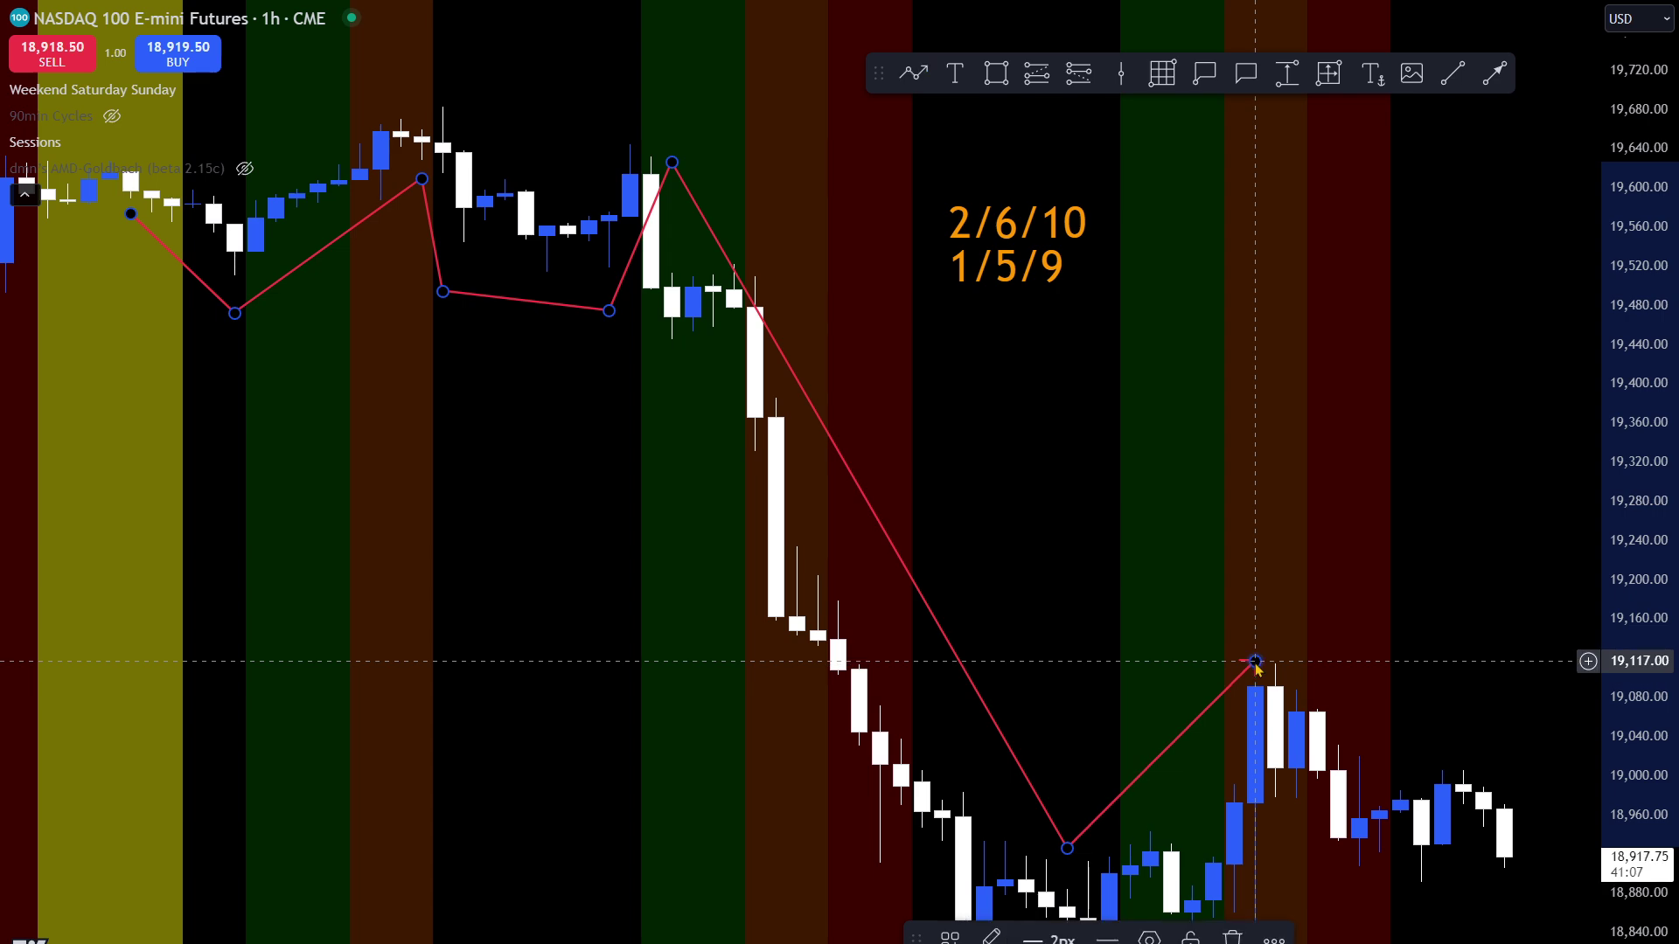
pyautogui.click(1197, 652)
pyautogui.moveTo(1197, 651); pyautogui.dragTo(1102, 652)
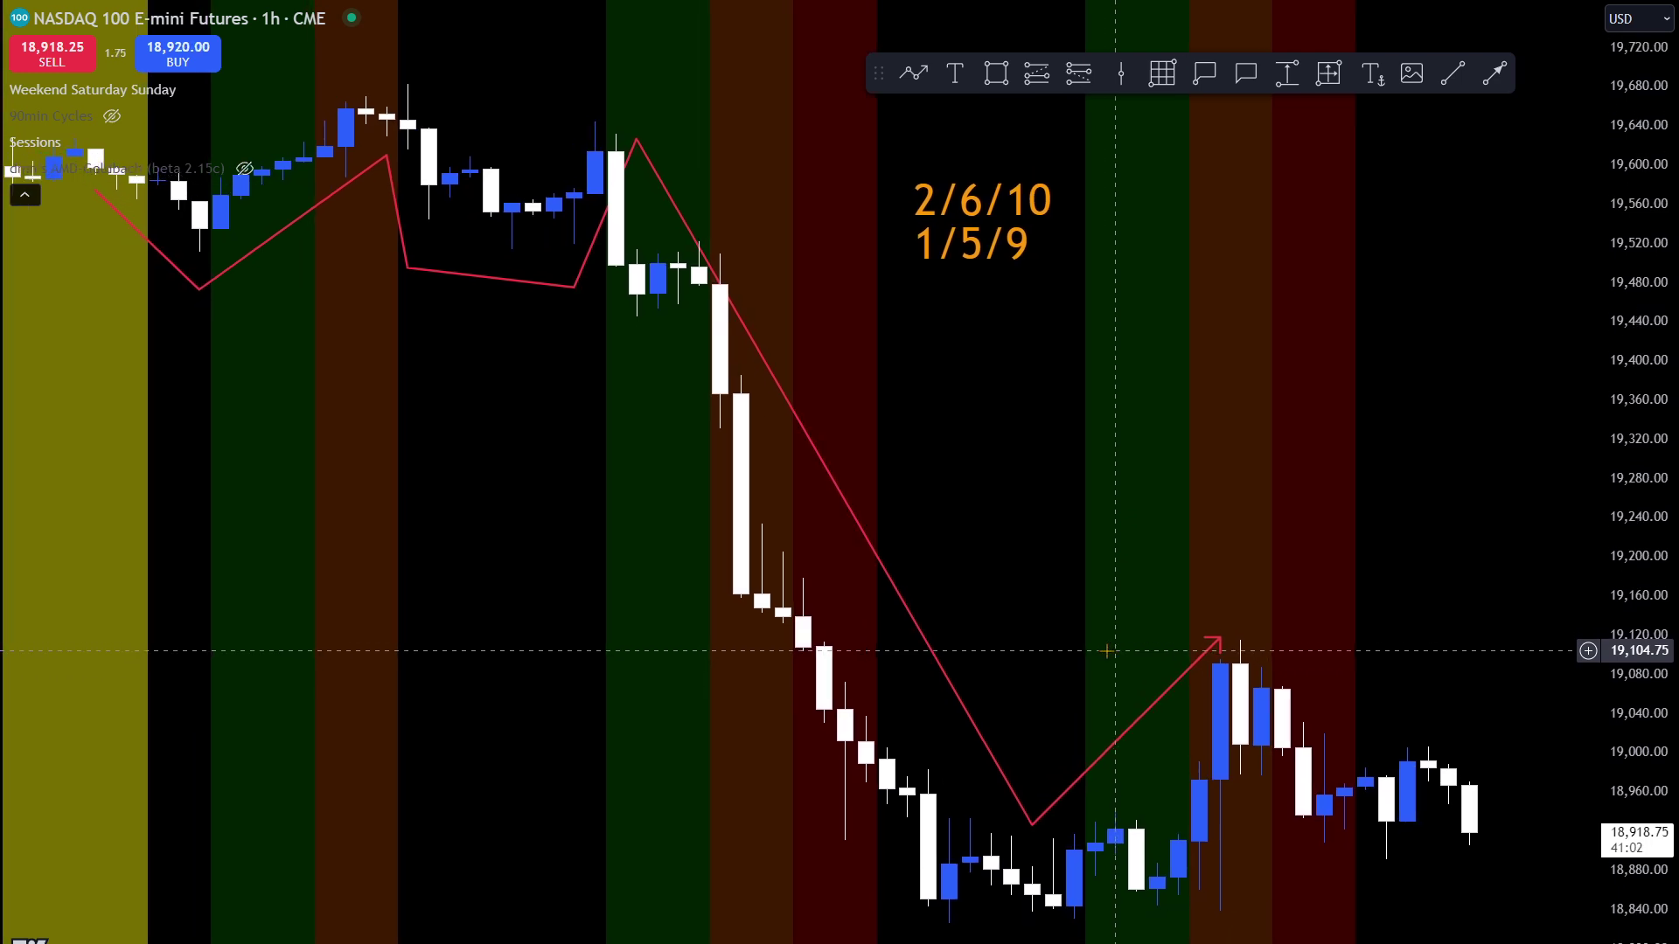
pyautogui.click(819, 924)
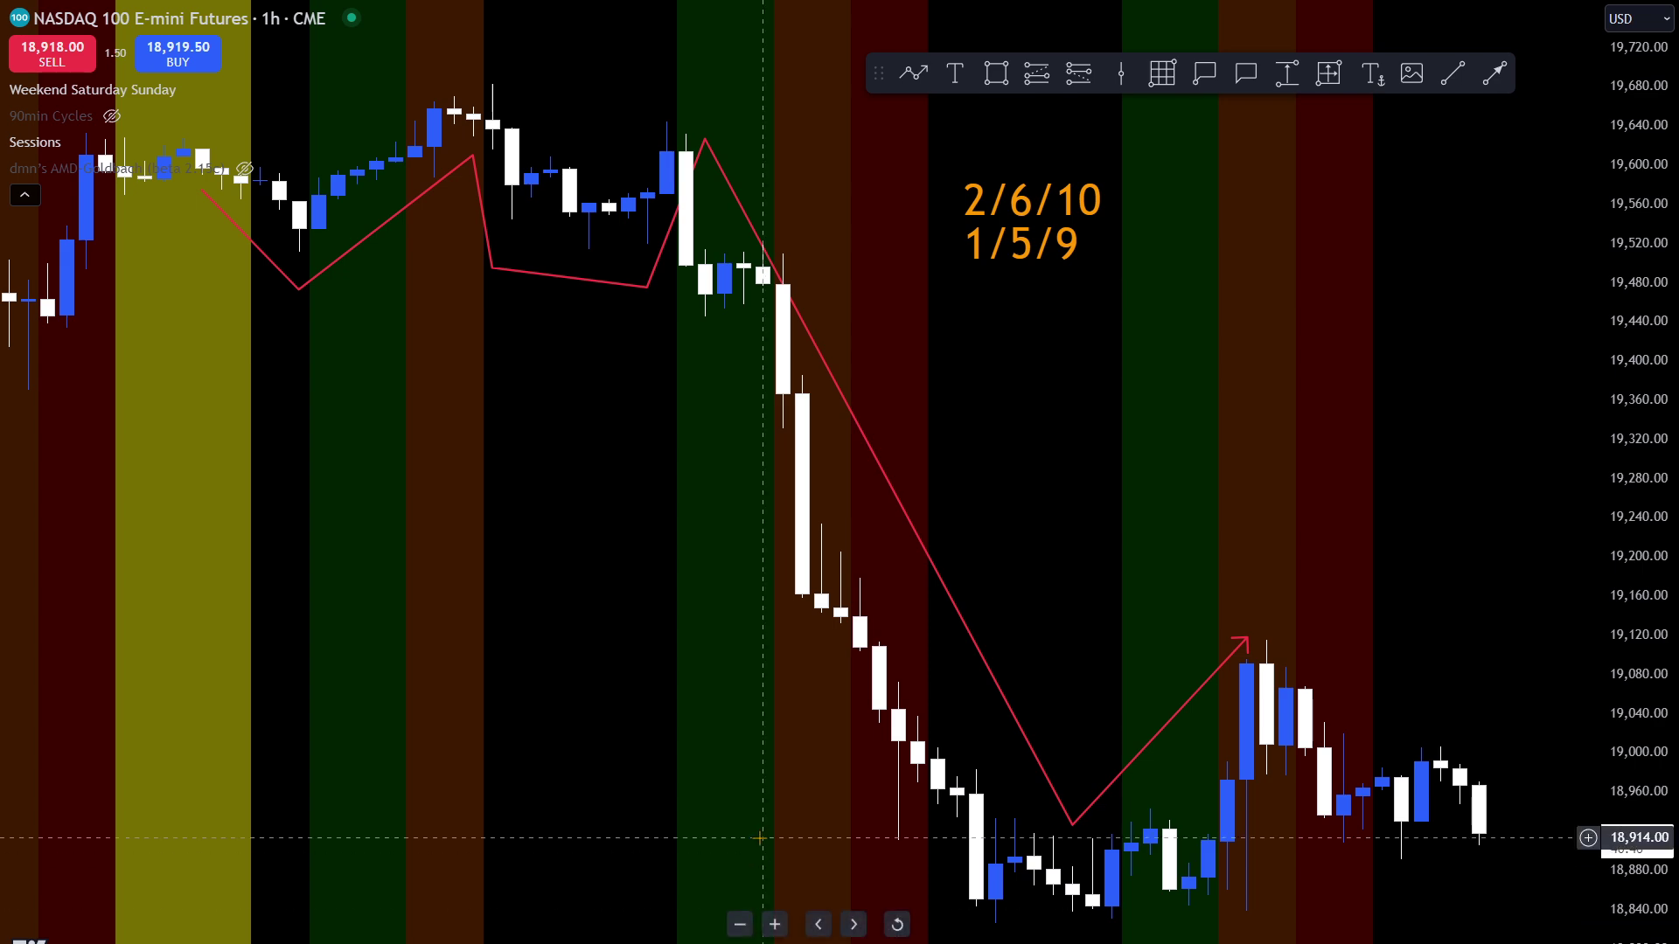
pyautogui.press('super')
pyautogui.press('super')
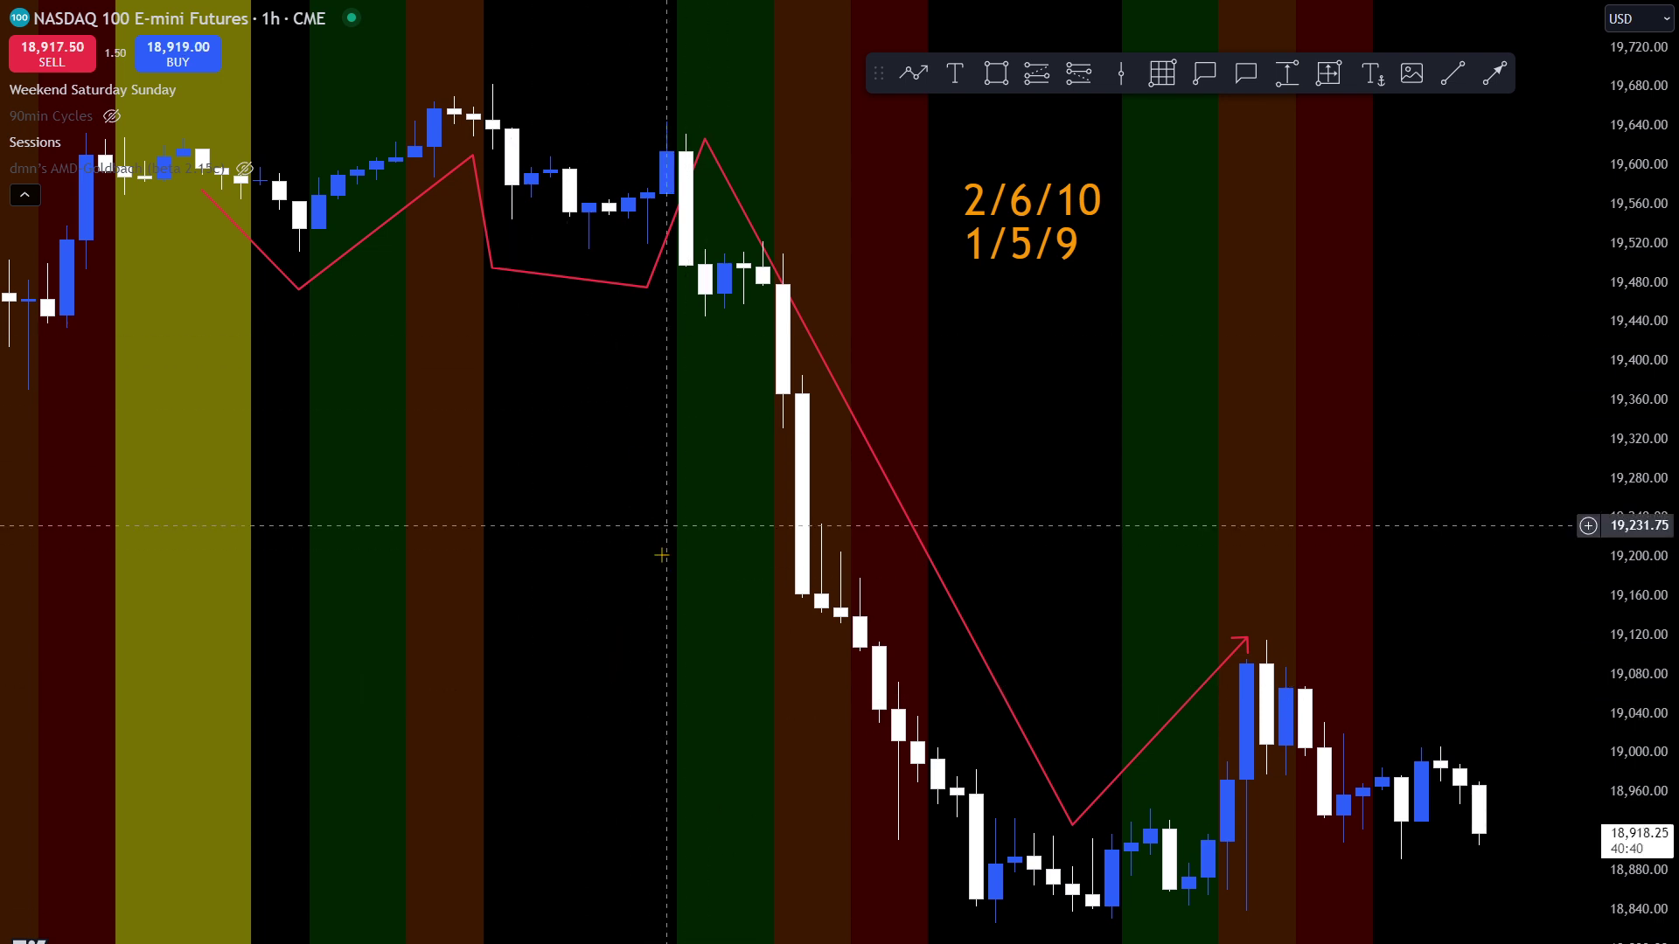
# Add an 'amd cycles' text note to the left of the path
pyautogui.click(948, 79)
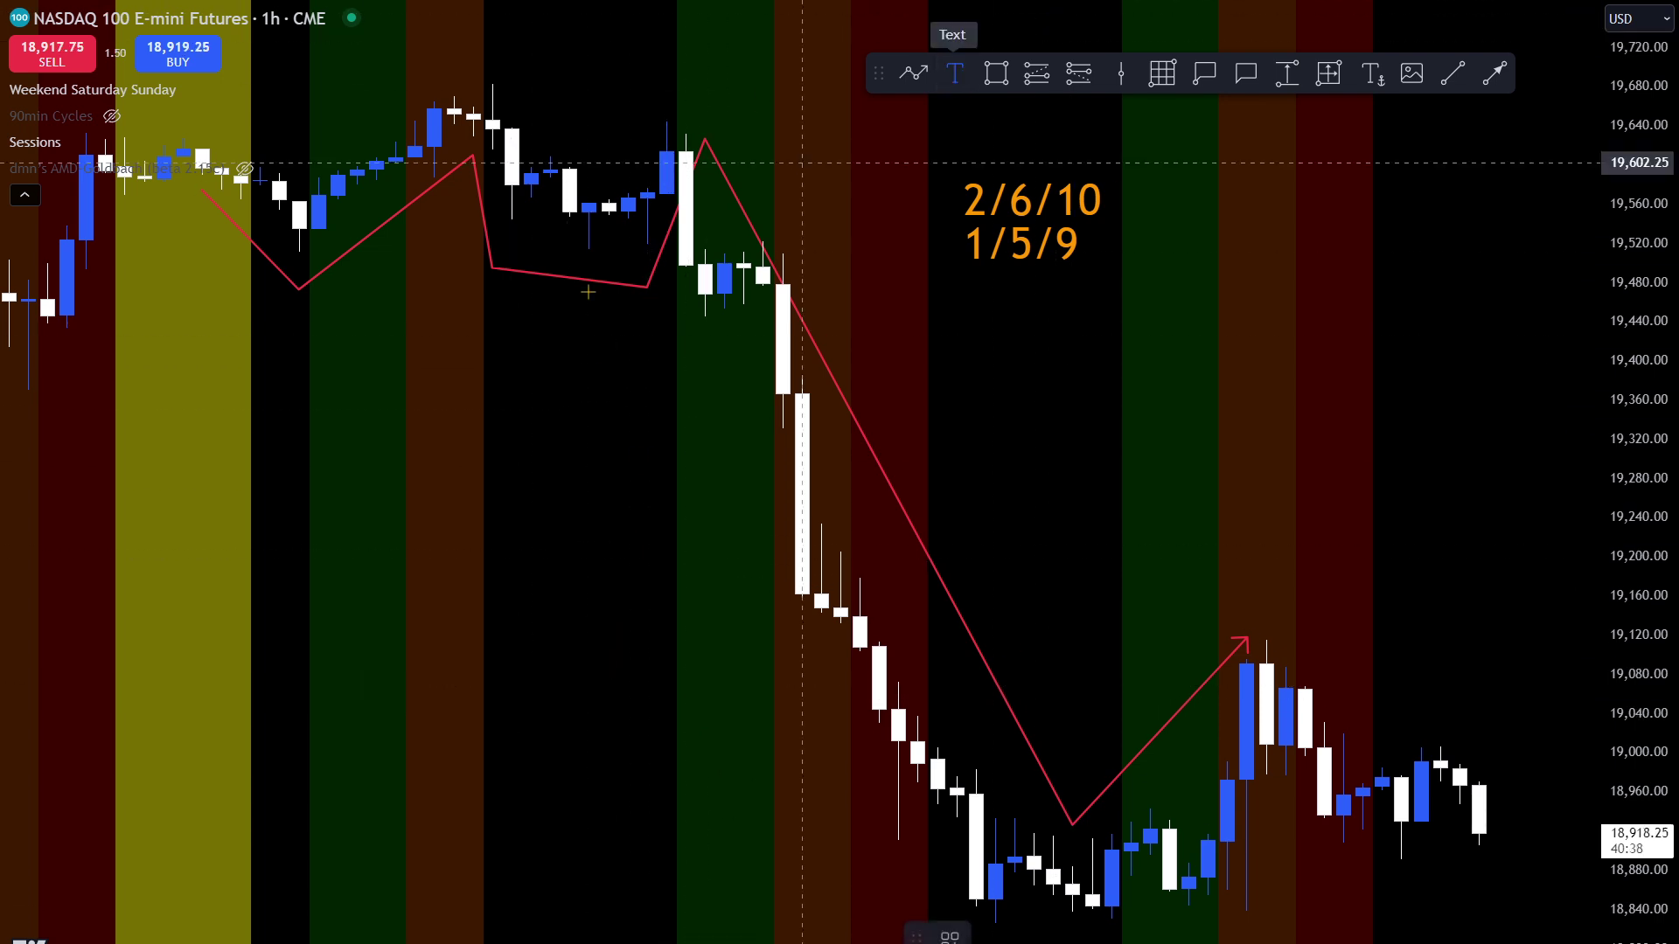
pyautogui.click(378, 422)
pyautogui.write('amd cycles')
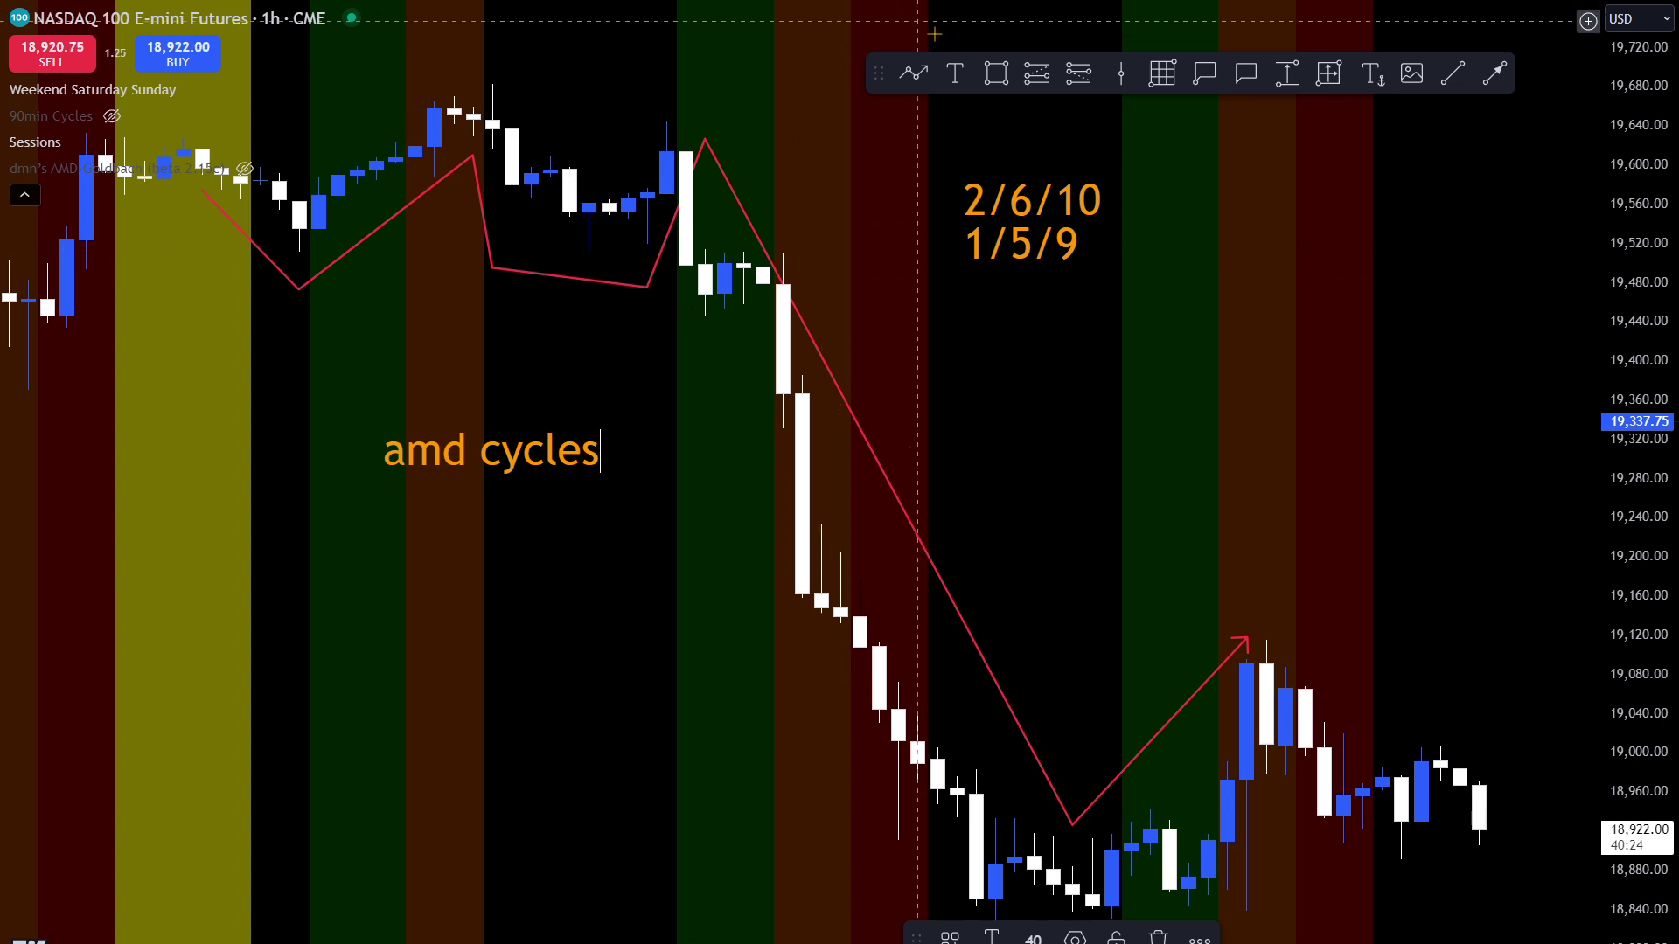
pyautogui.click(747, 263)
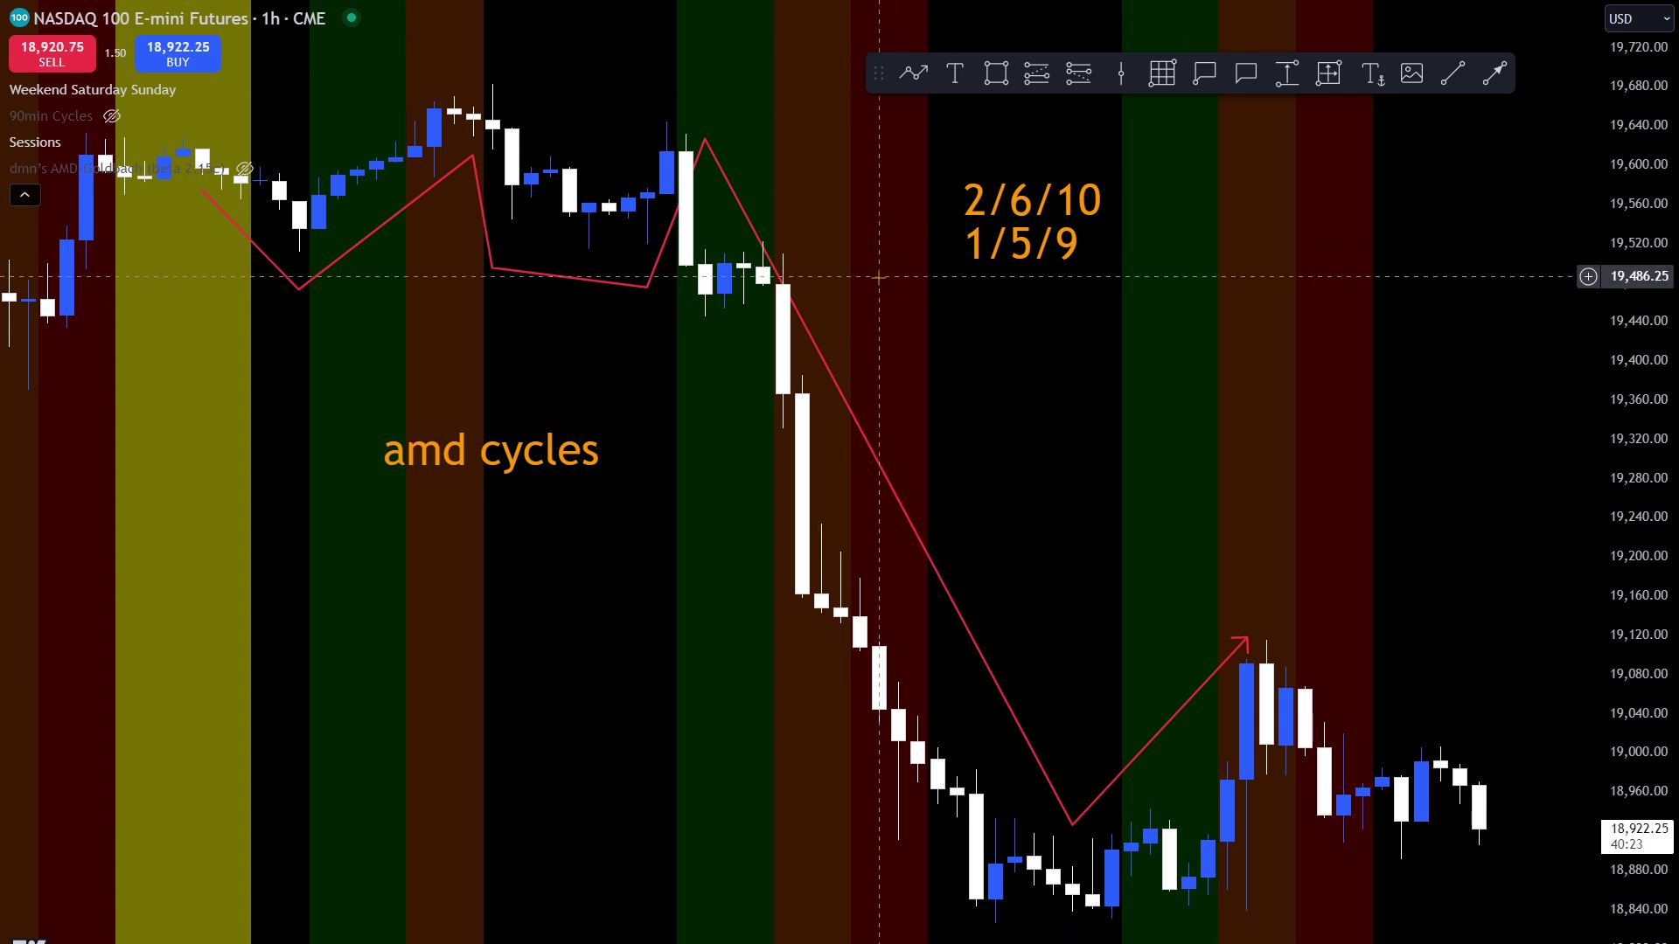
# Add a second note below it reading 'expected price action' with 'function?' on a new line
pyautogui.click(955, 74)
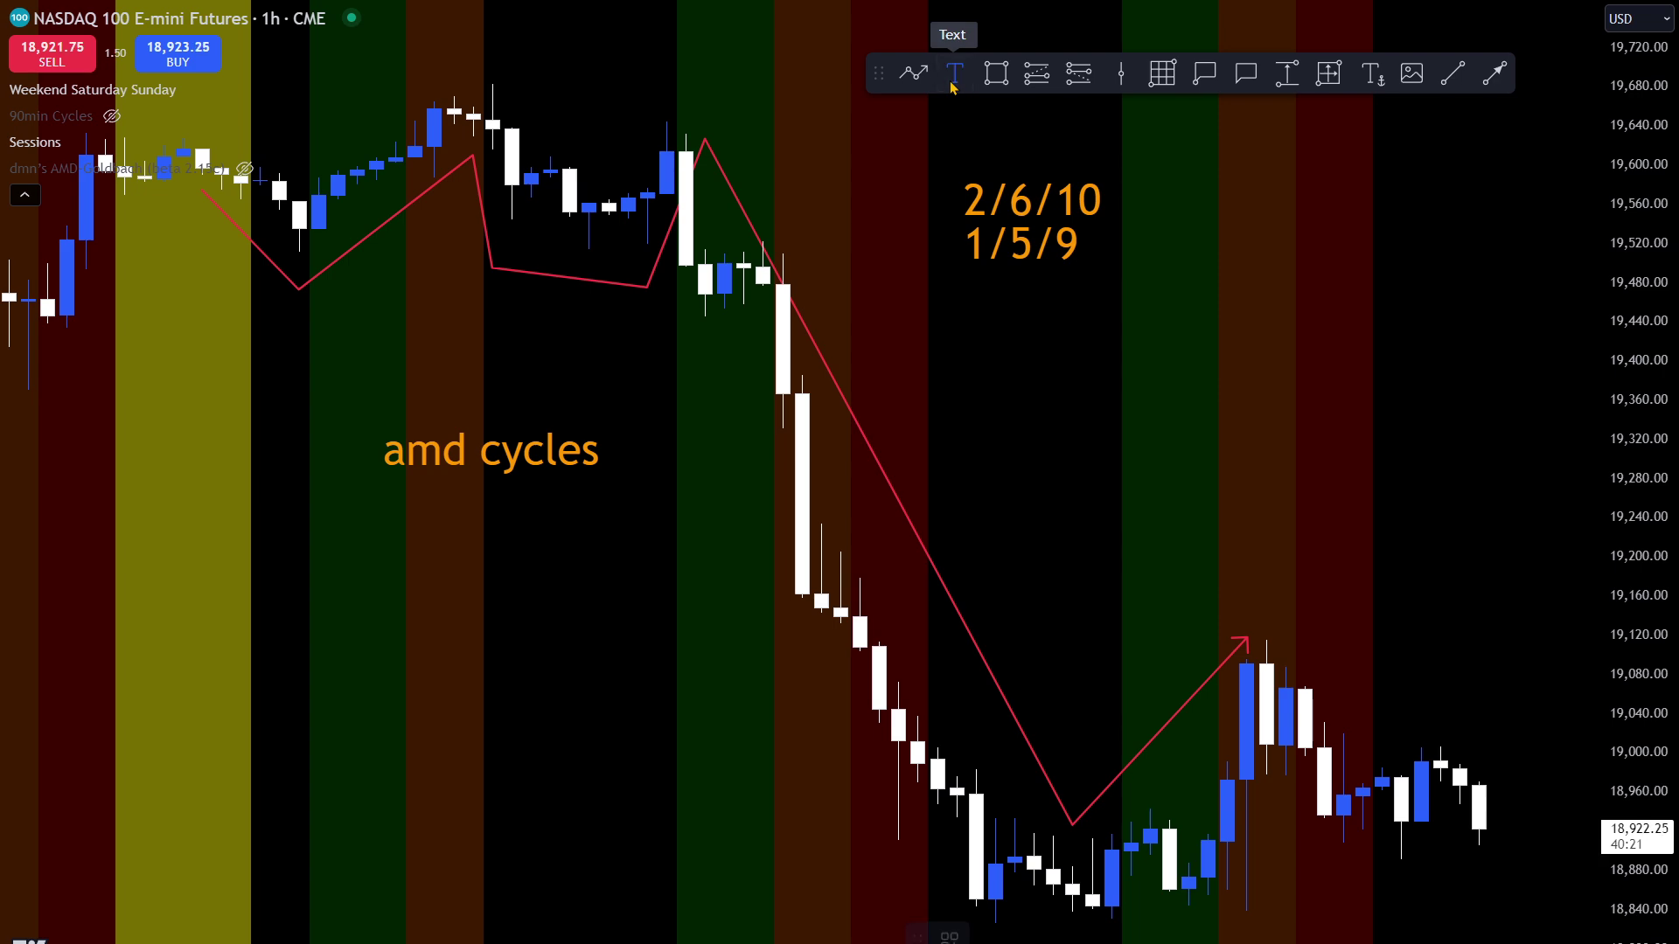
pyautogui.click(364, 566)
pyautogui.write('exp')
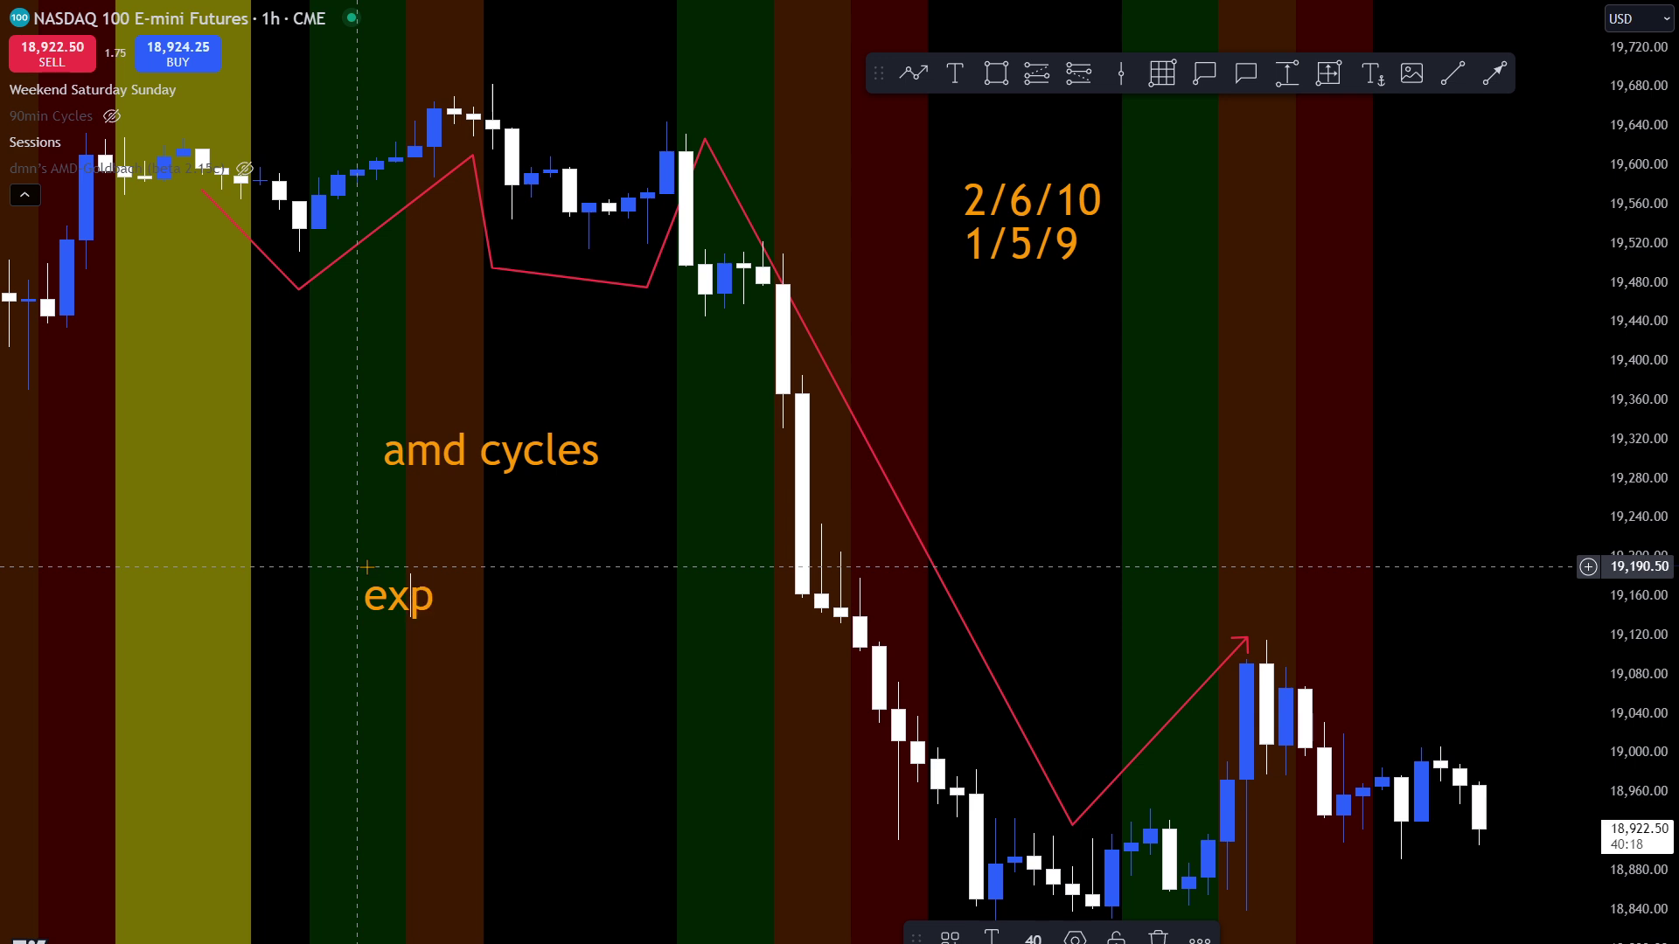
pyautogui.write('ected')
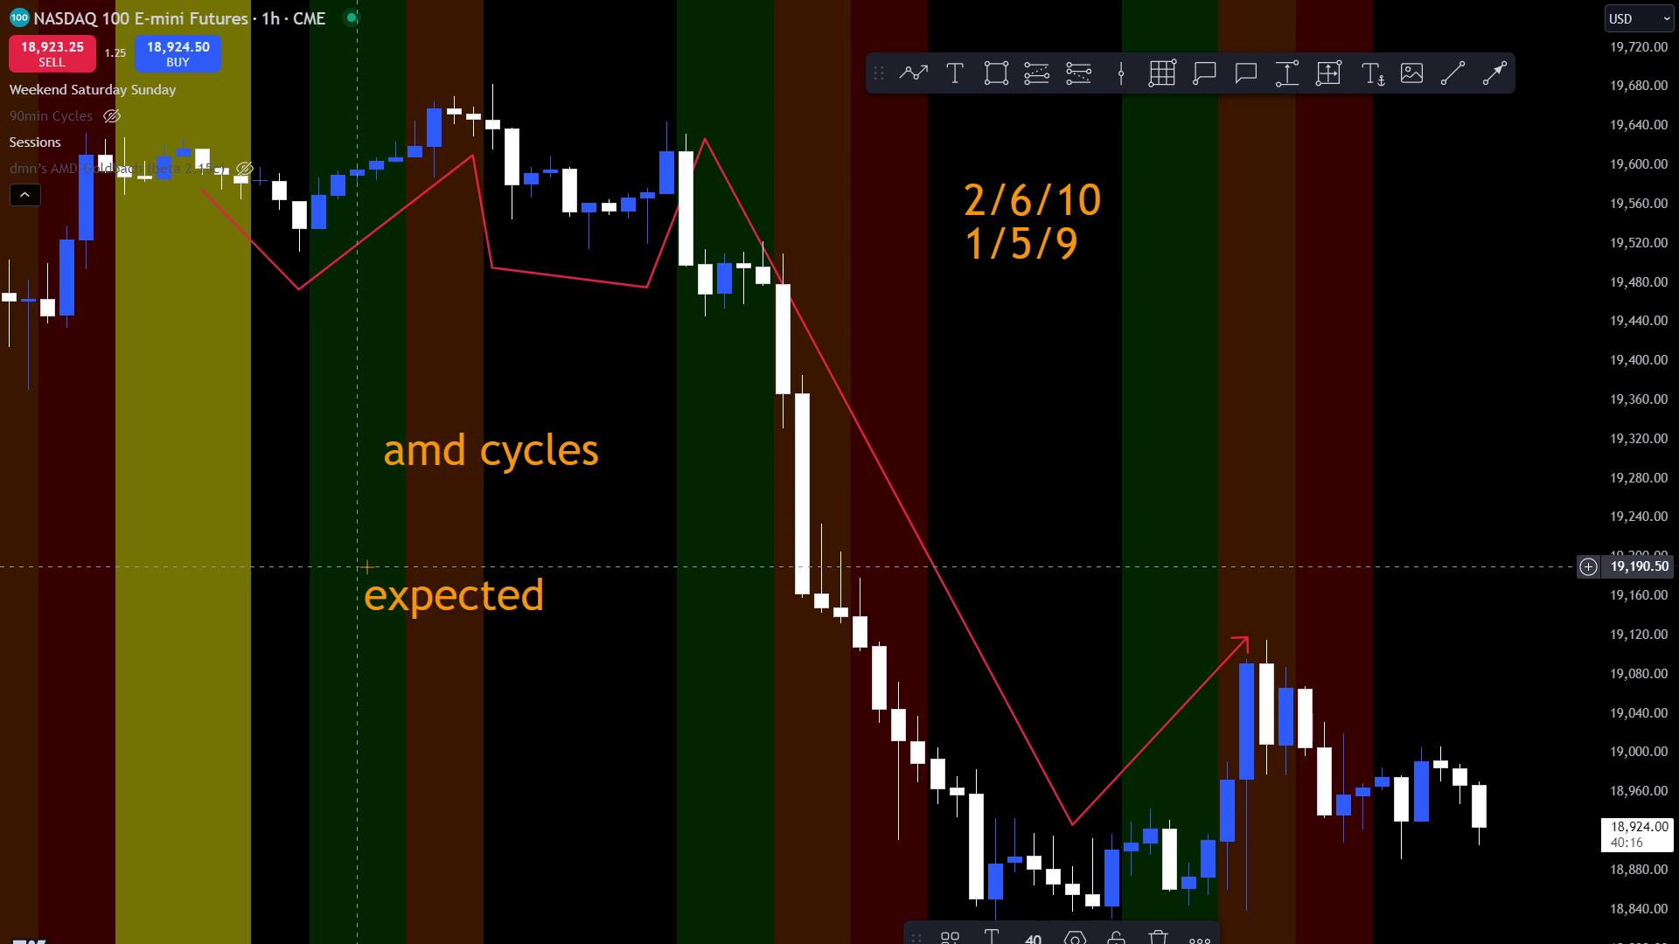
pyautogui.write(' pric')
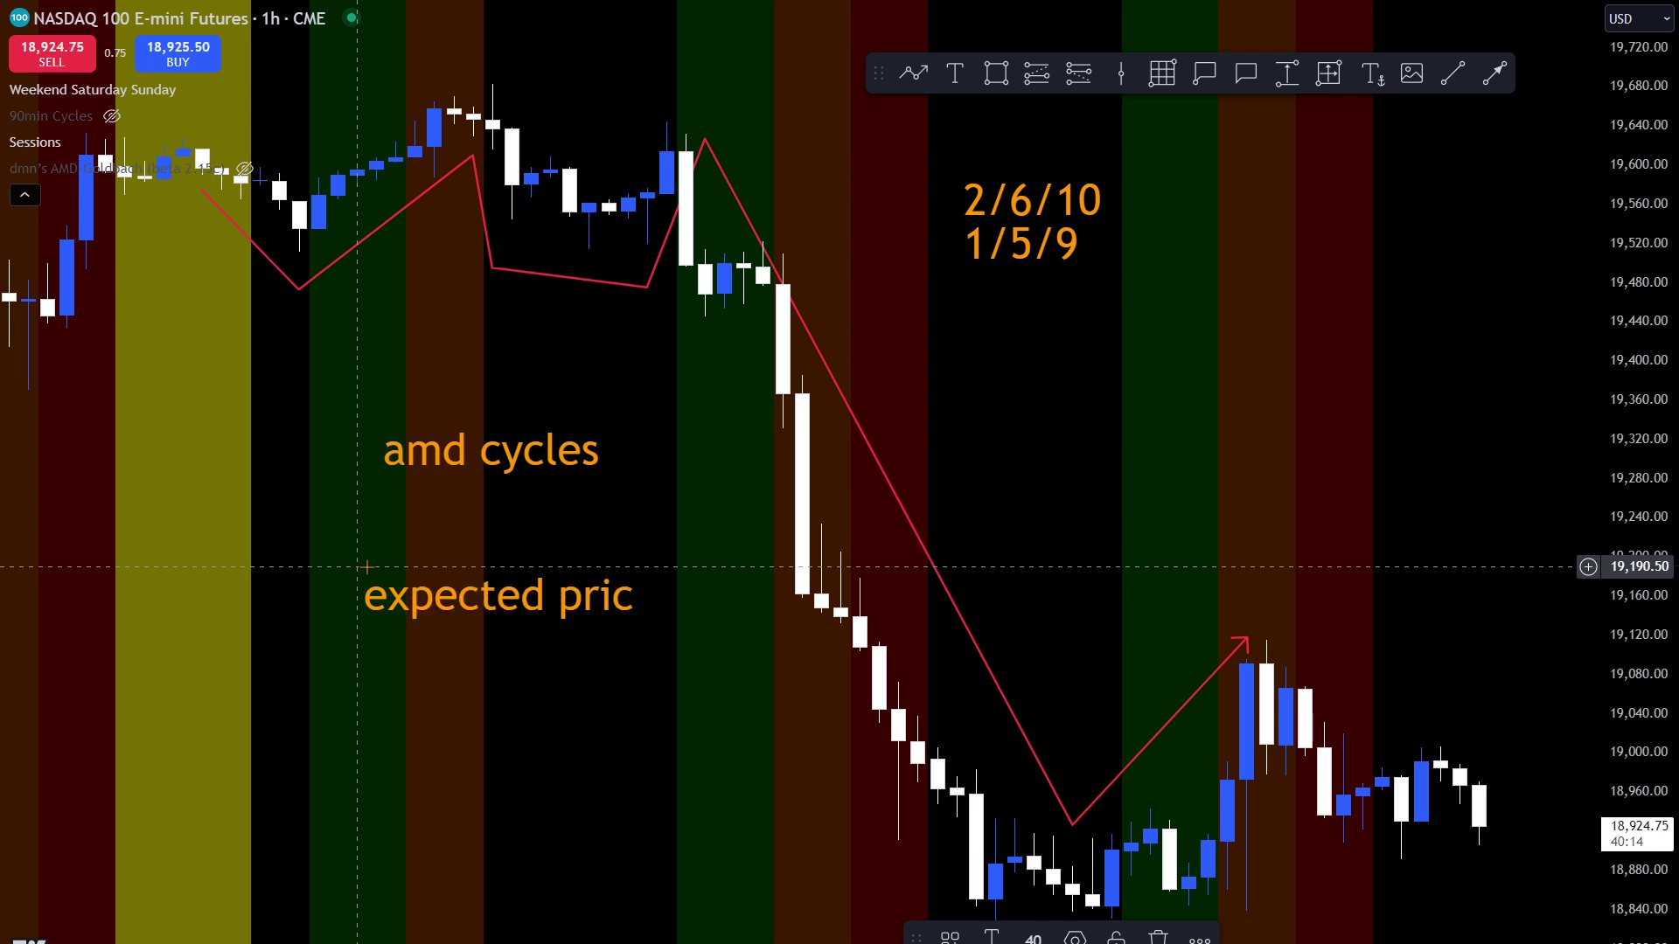
pyautogui.write('e action')
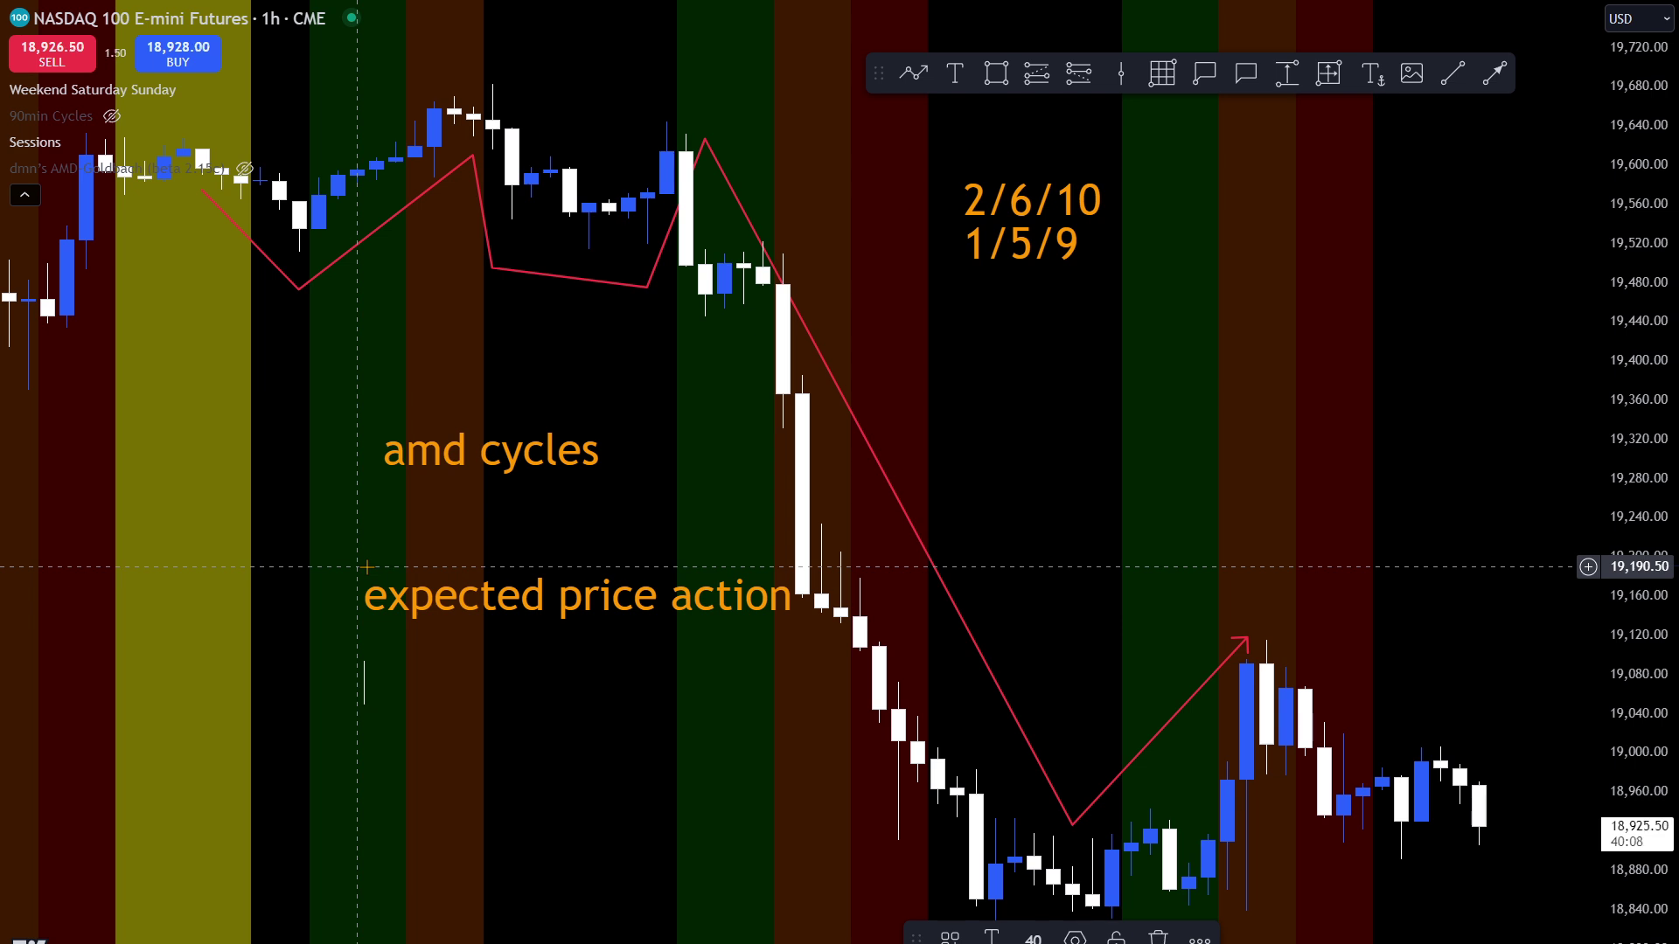
pyautogui.press('Return')
pyautogui.write('functio')
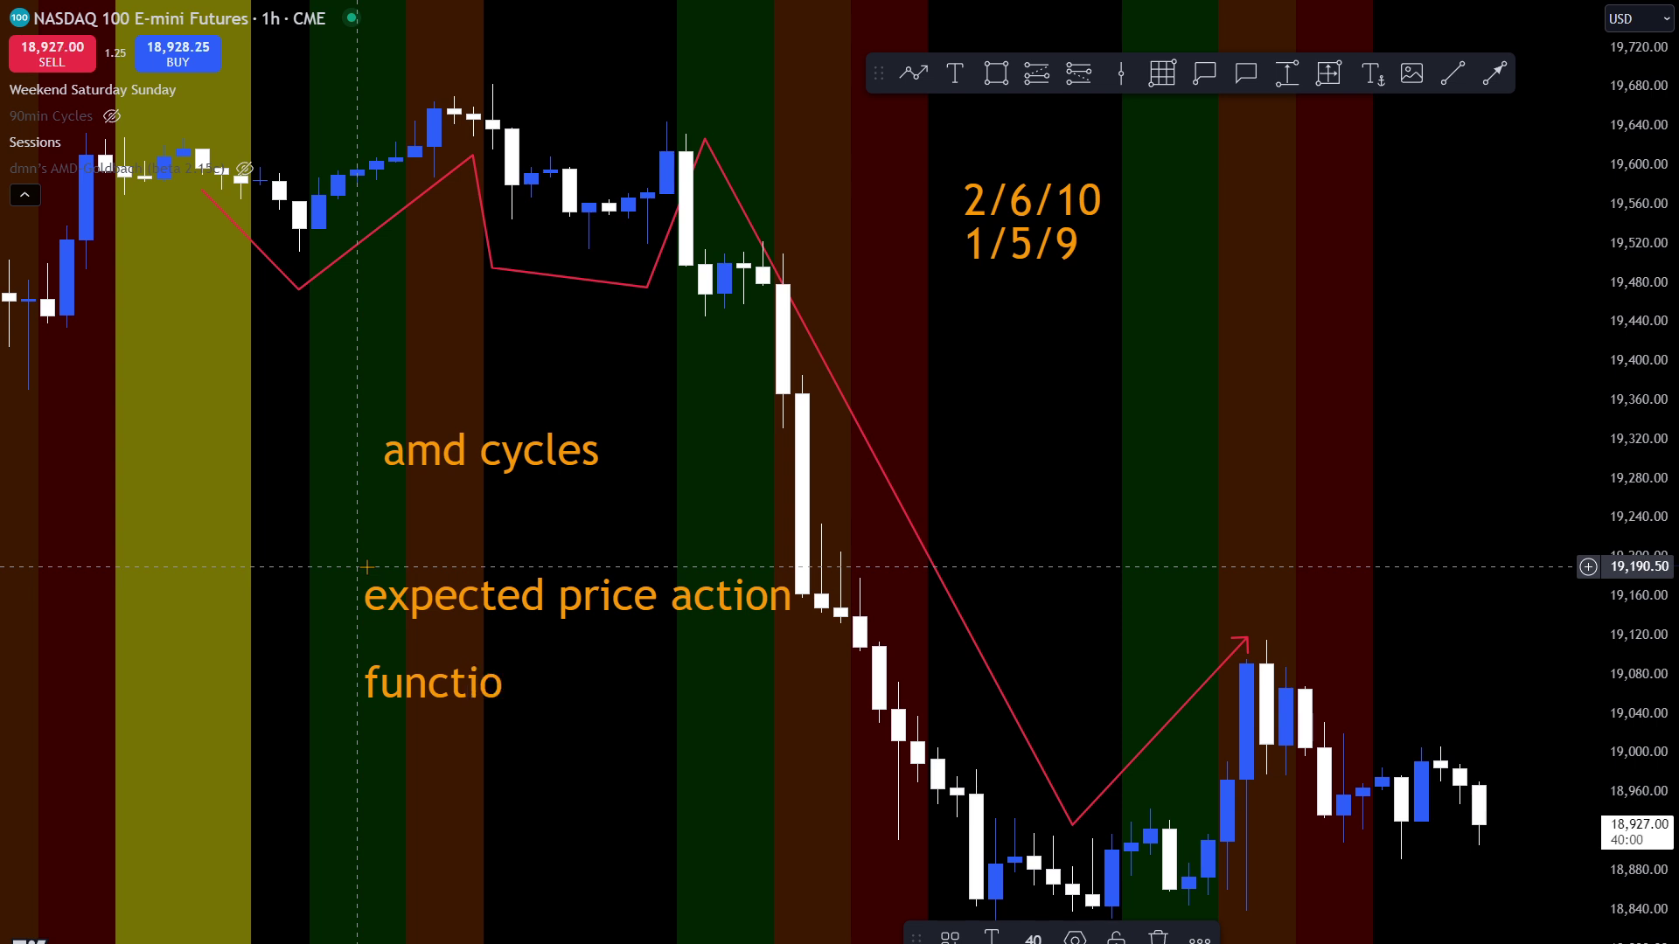
pyautogui.write('n?')
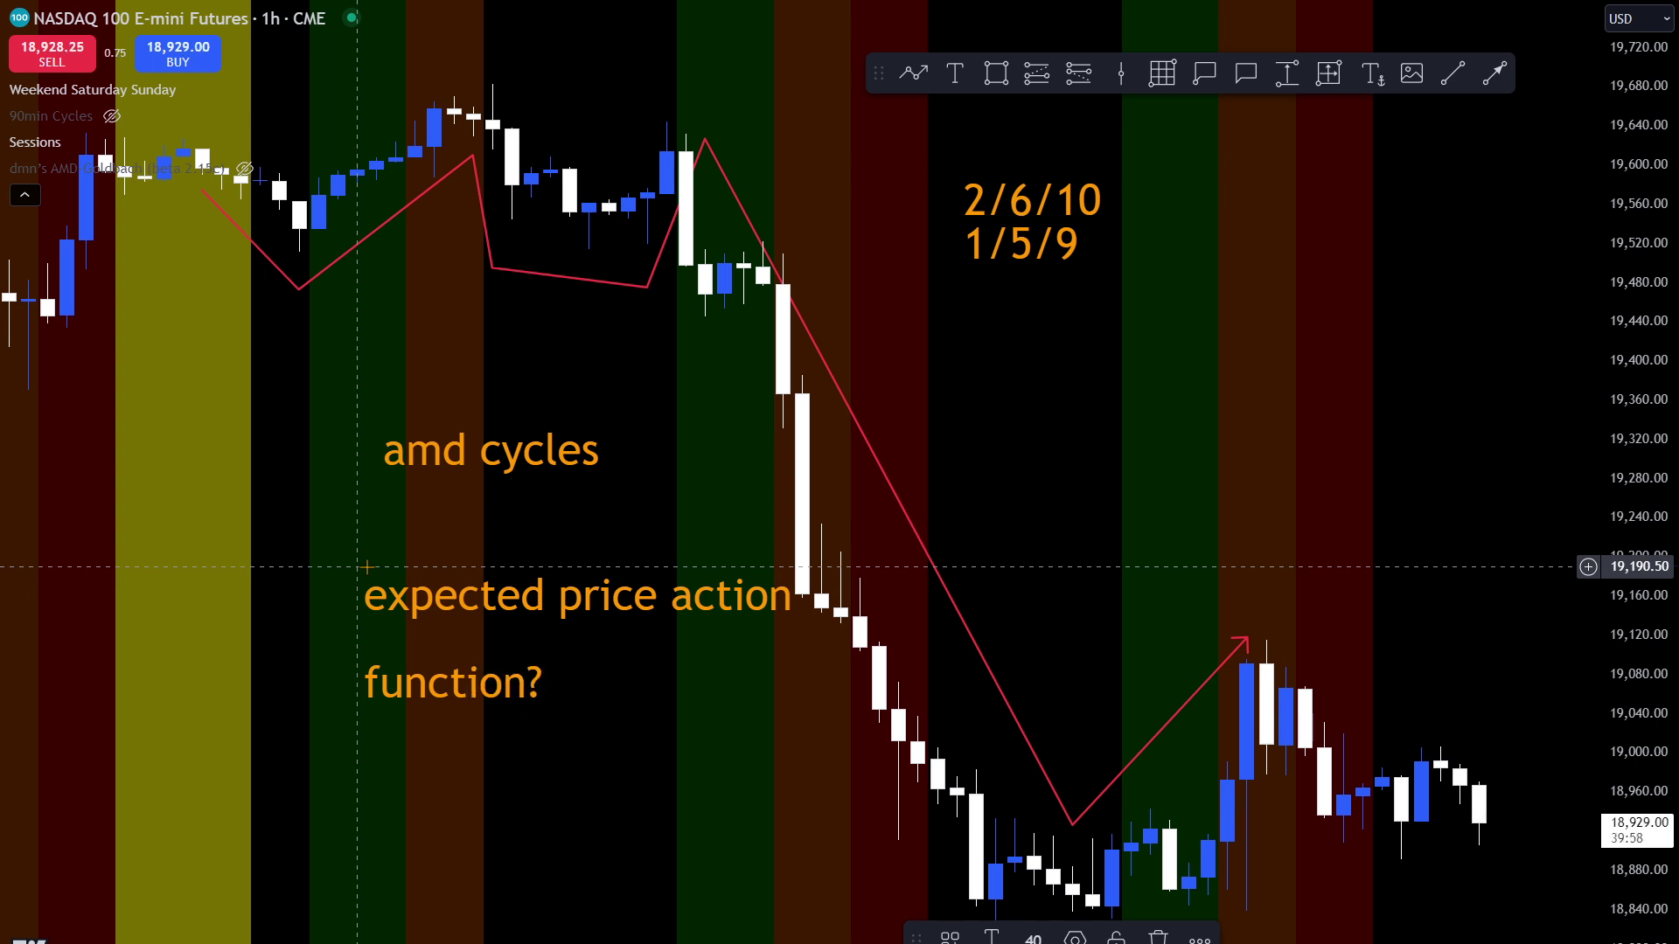